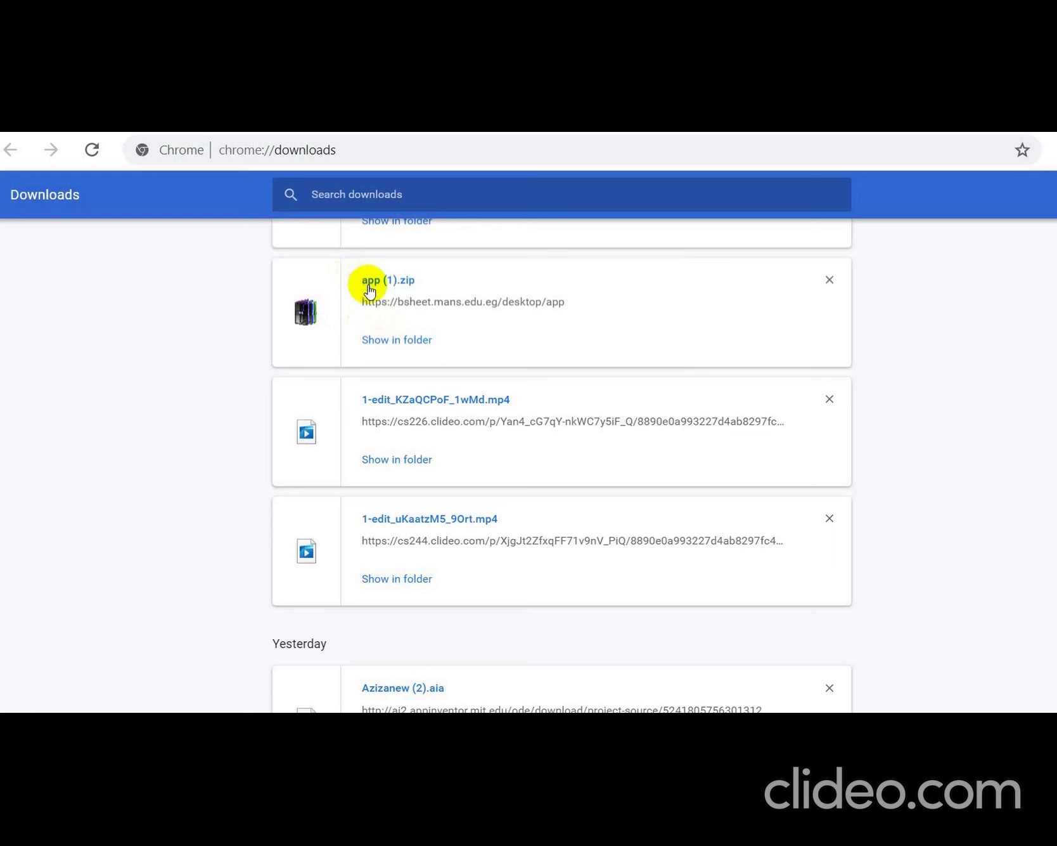
- Cancel the duplicate app (2).zip download and show app (1).zip in its Downloads folder
scroll(400, 347, "up", 4)
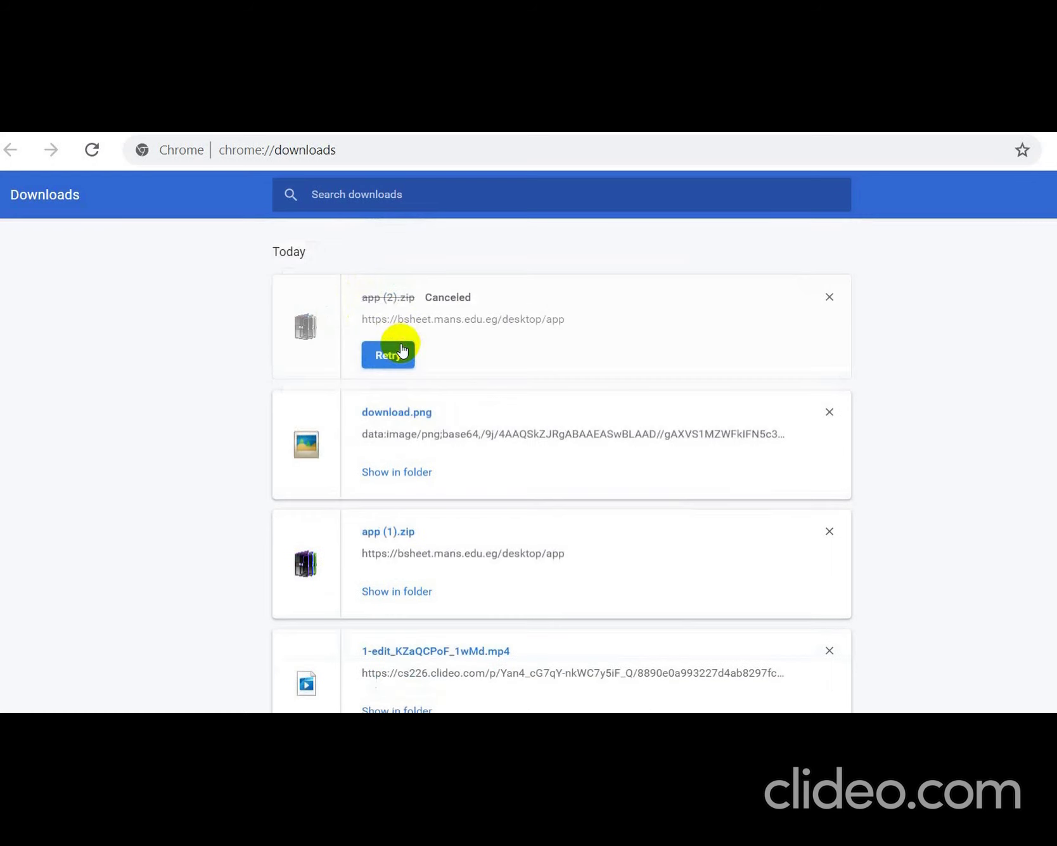
left_click(402, 350)
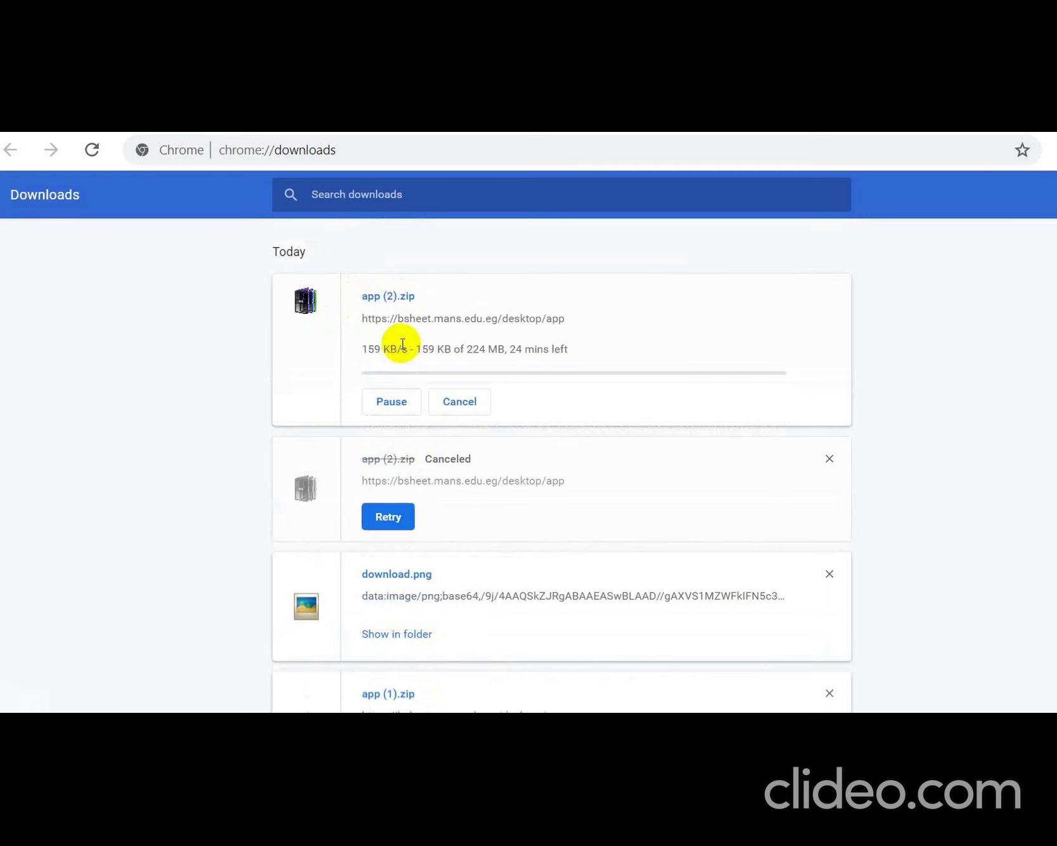
left_click(453, 408)
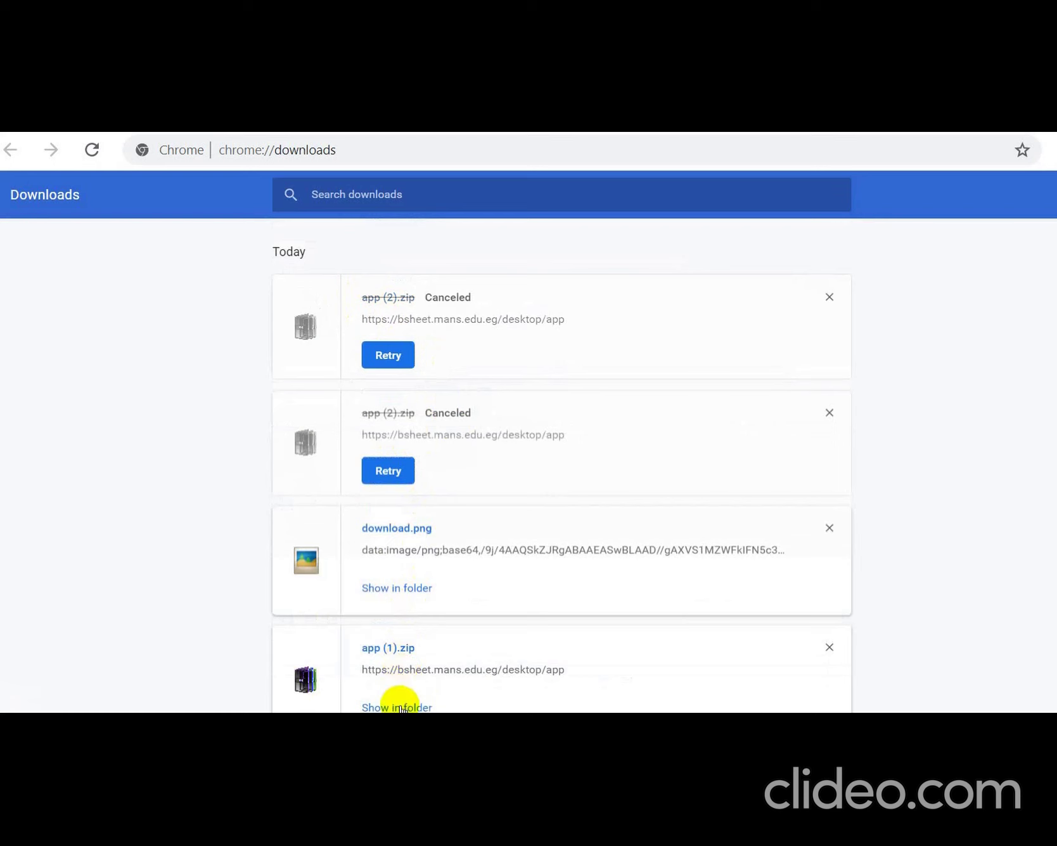
scroll(528, 487, "down", 2)
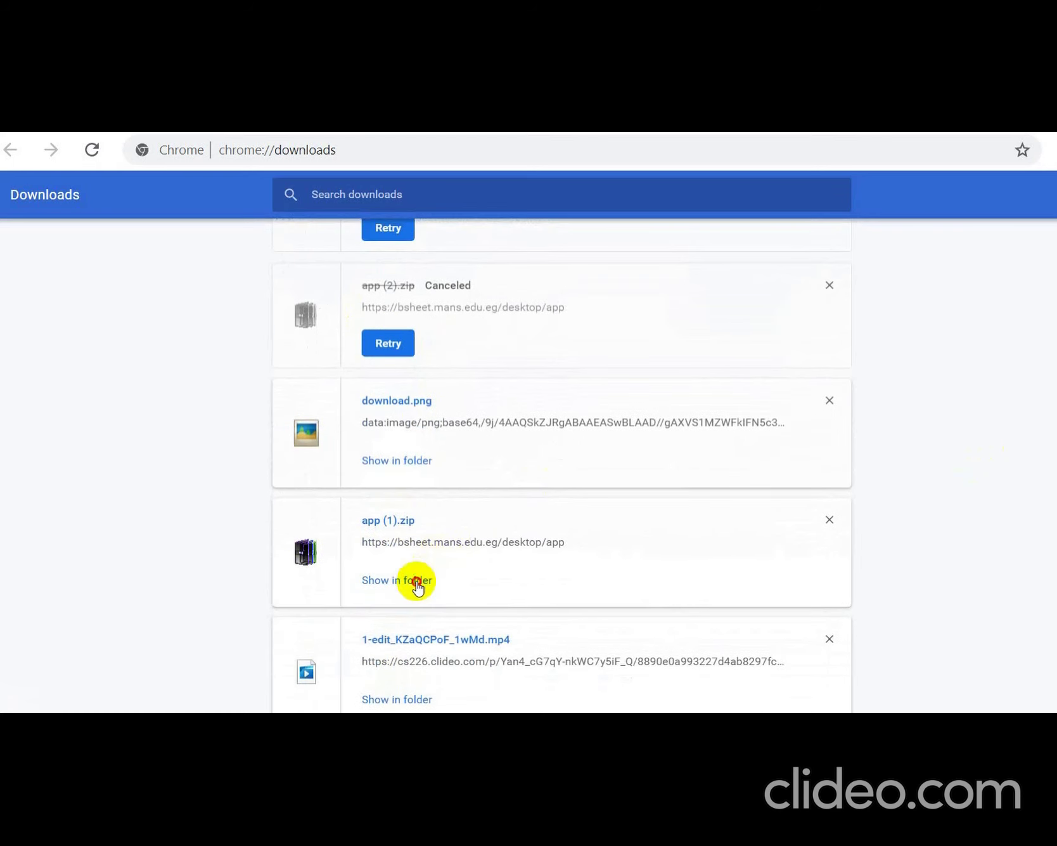
left_click(415, 580)
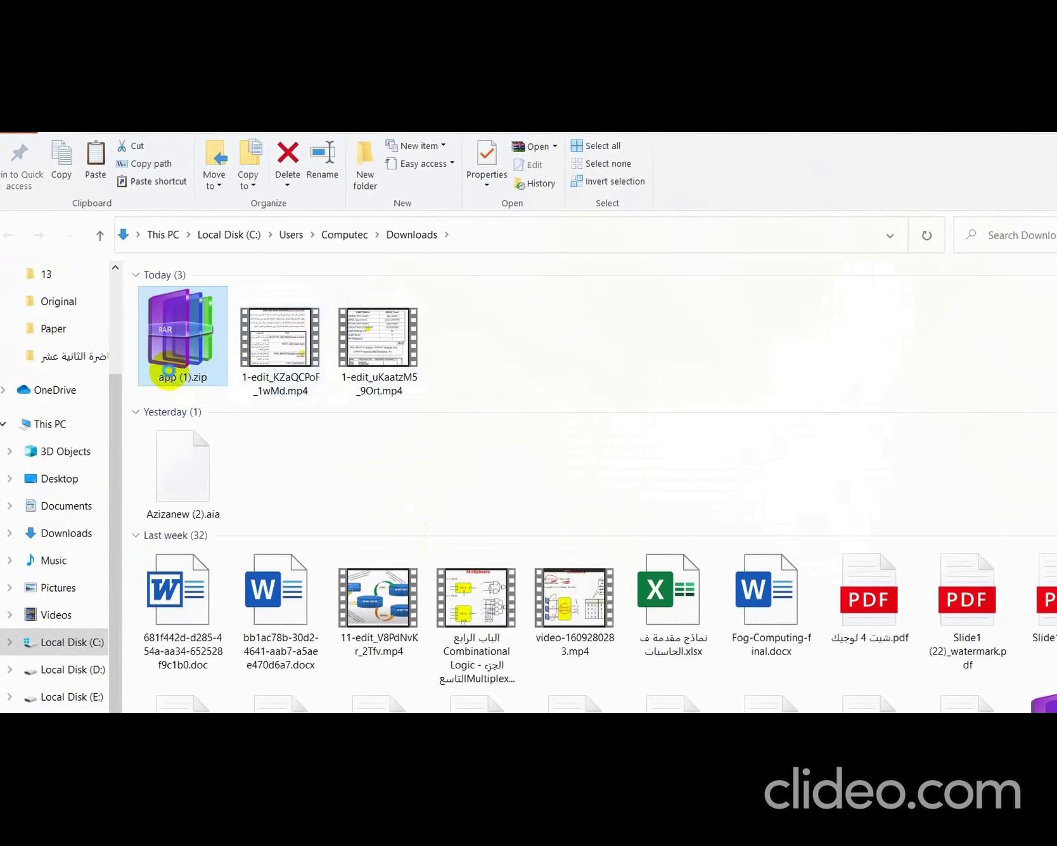
- Extract app (1).zip with WinRAR into a new app (1) folder and open it
right_click(168, 375)
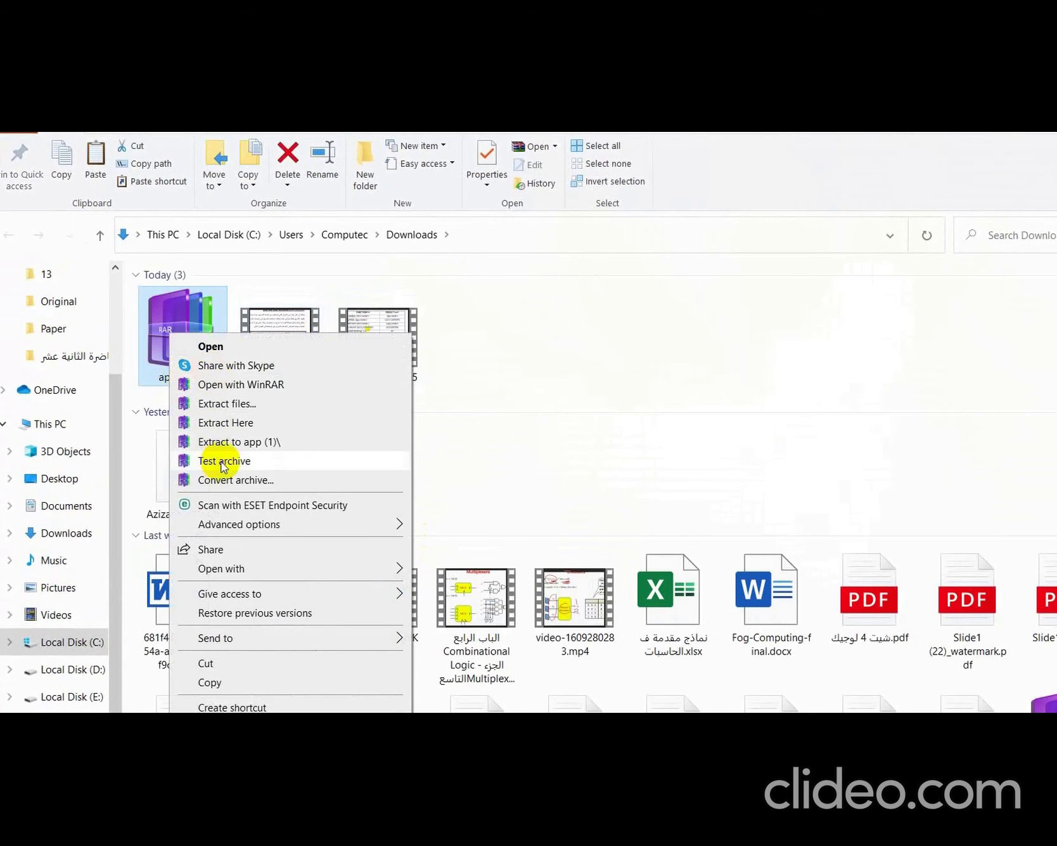
left_click(266, 403)
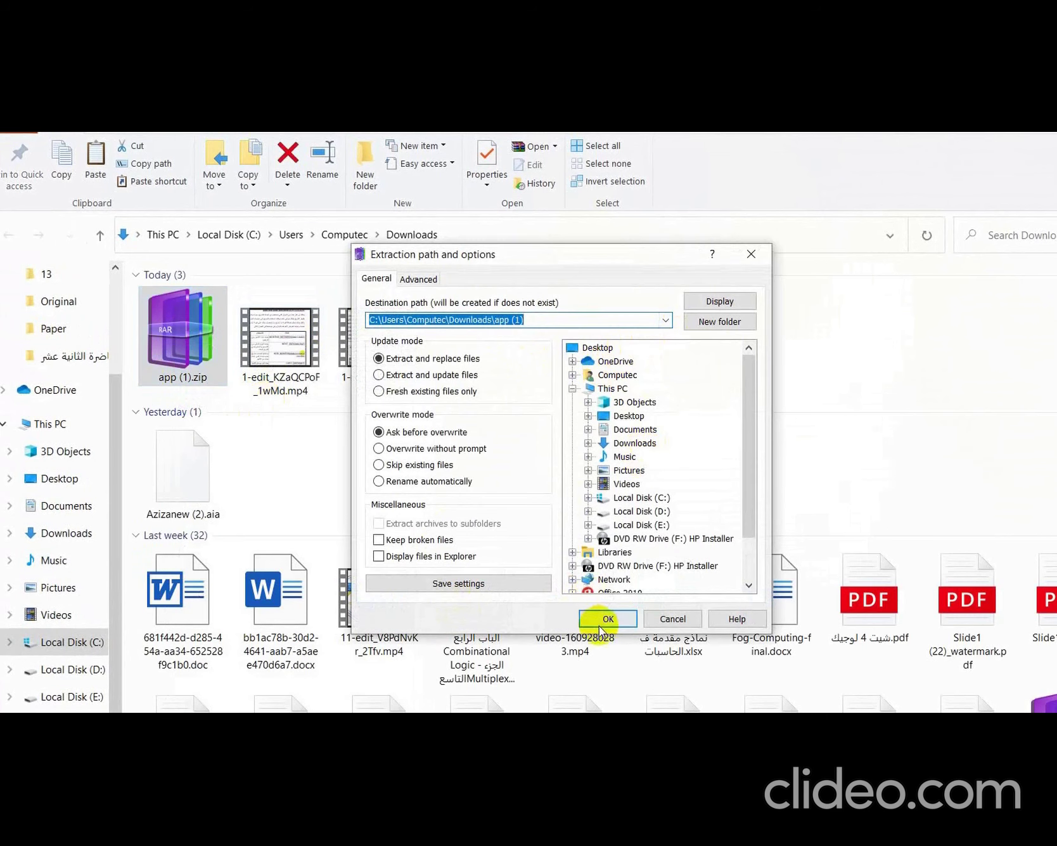
left_click(603, 619)
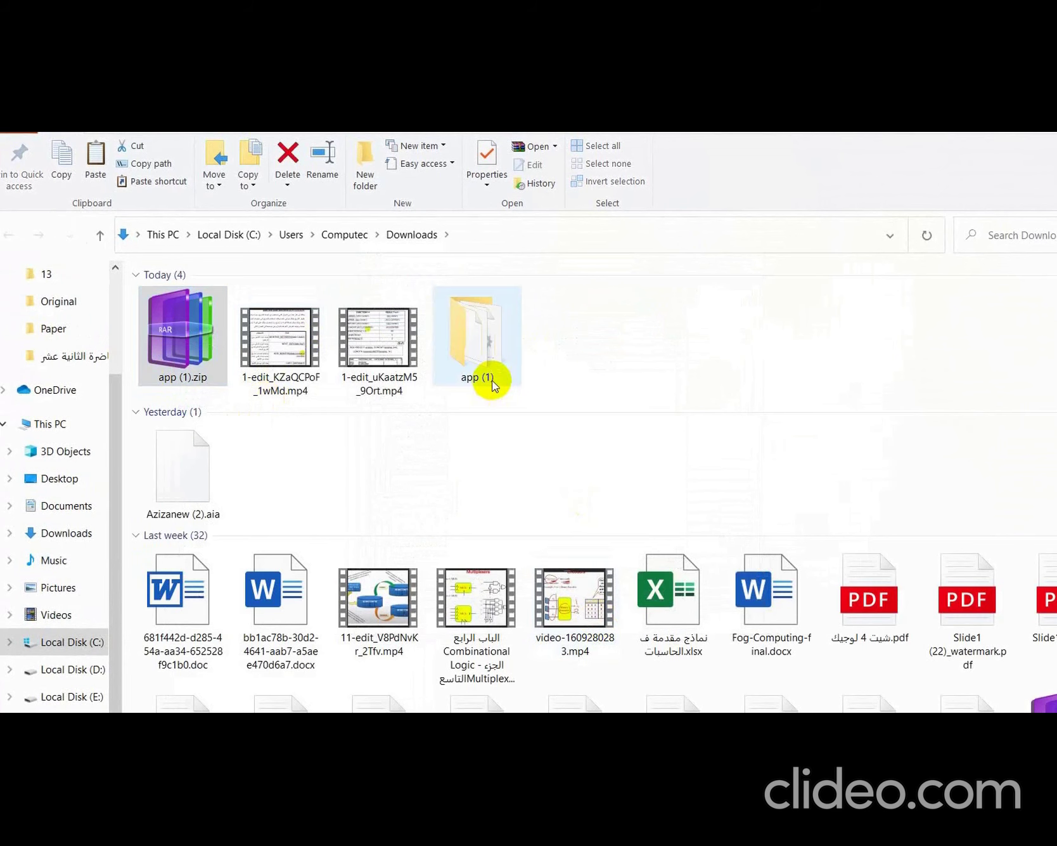
left_click(487, 343)
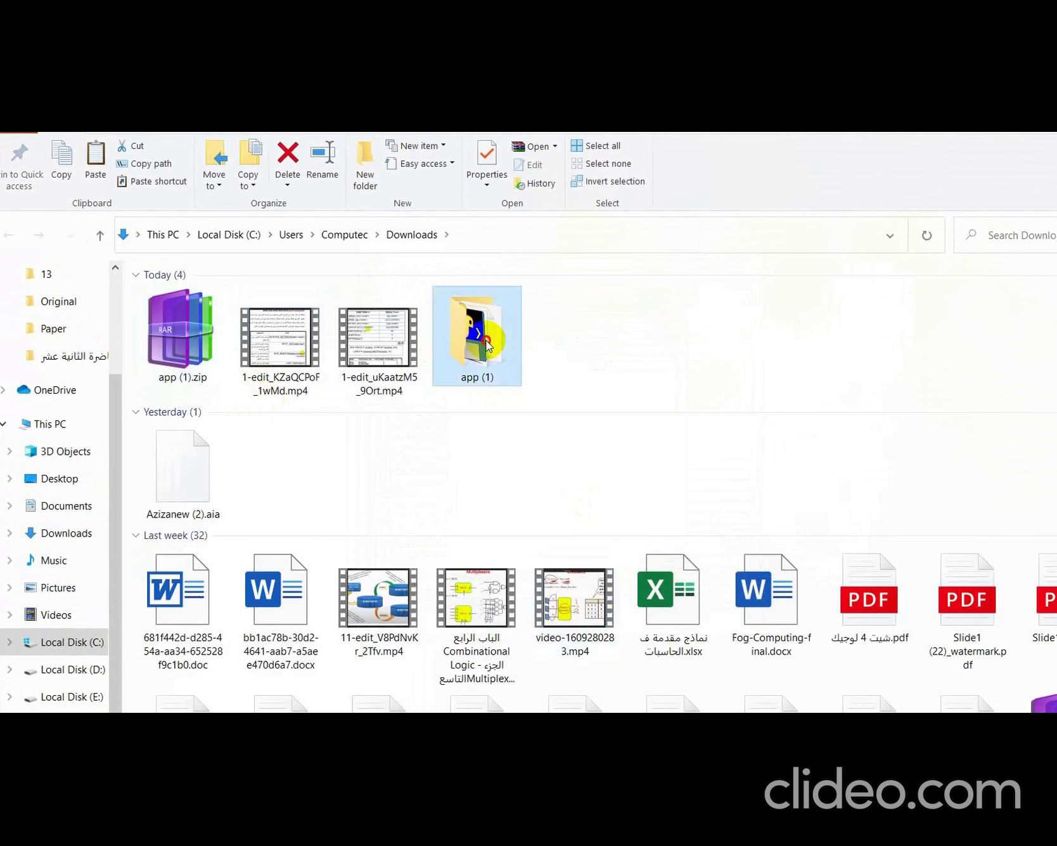
double_click(487, 342)
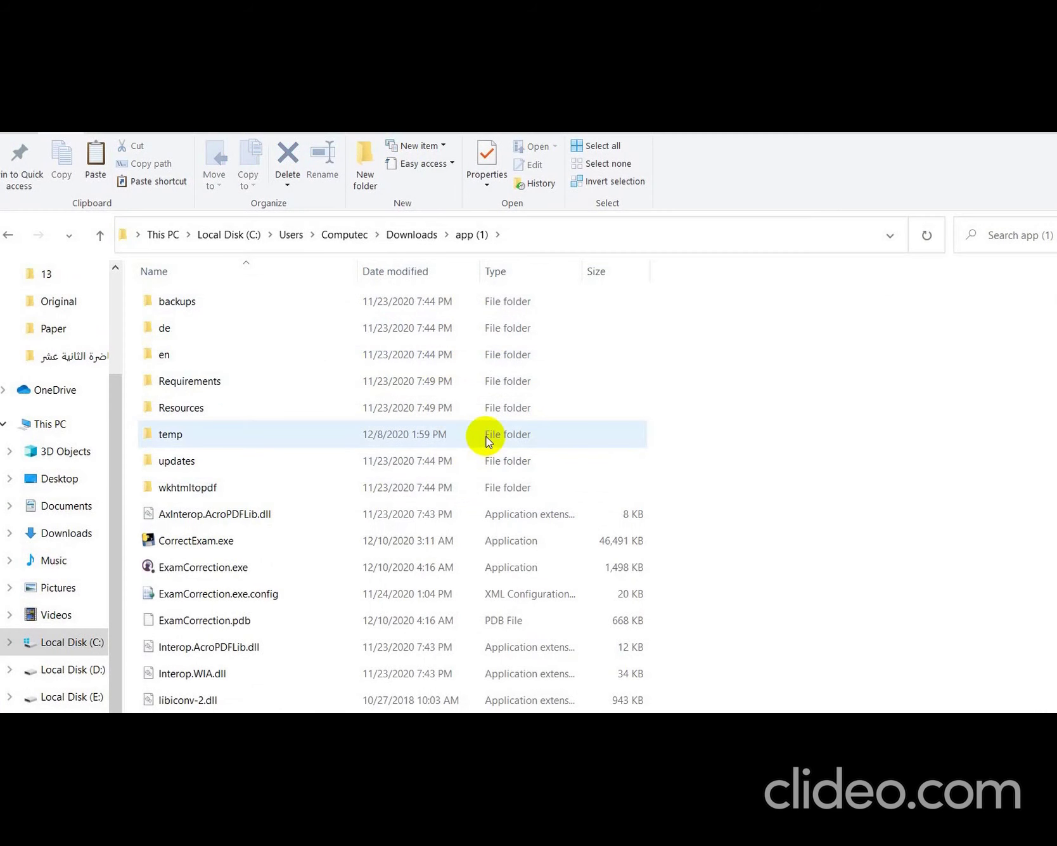
- Install the five .ttf fonts (ArbFONTS-ArabicTwo_Bold, DroidKufi, free3of9) from the Requirements folder
double_click(225, 388)
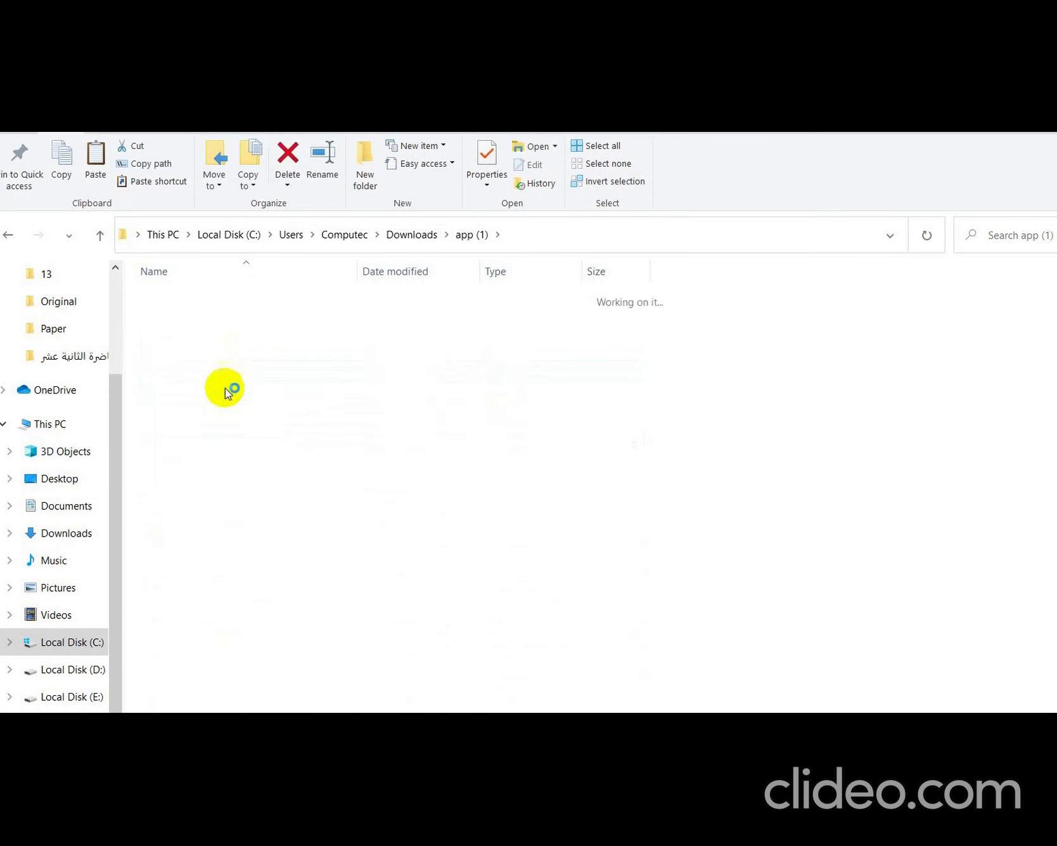
left_click(227, 328)
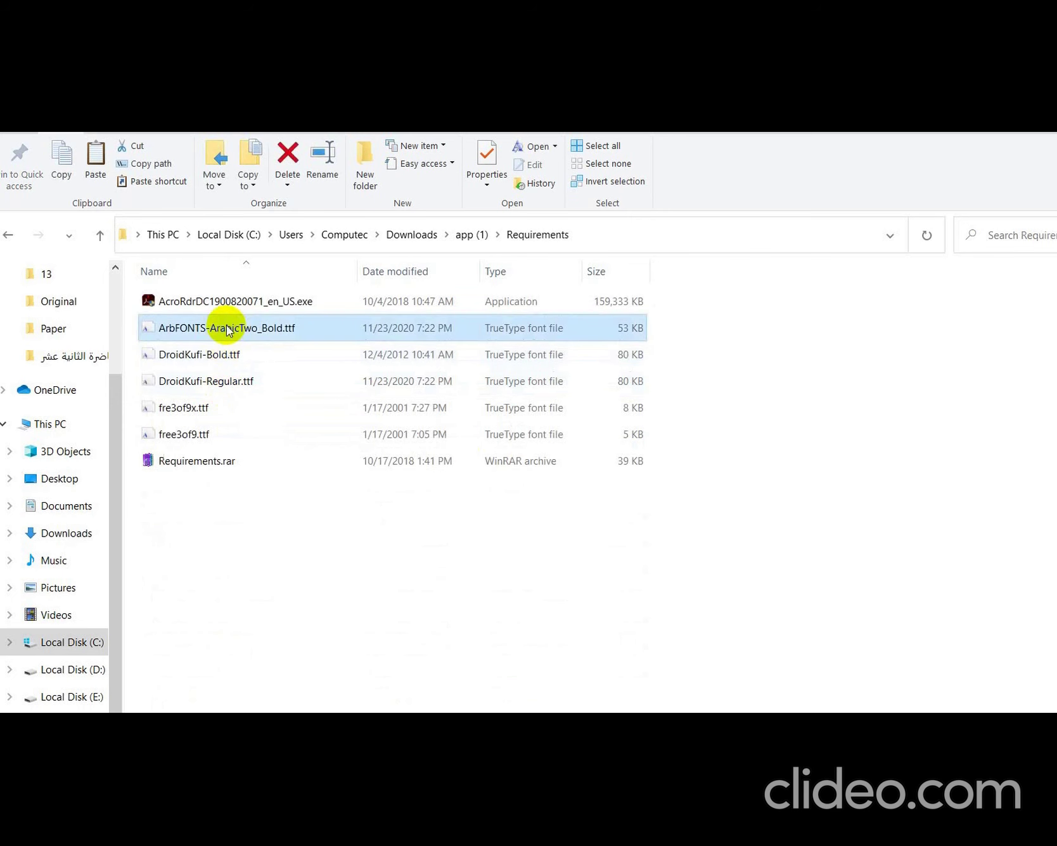
key("shift+Down")
key("shift+Down")
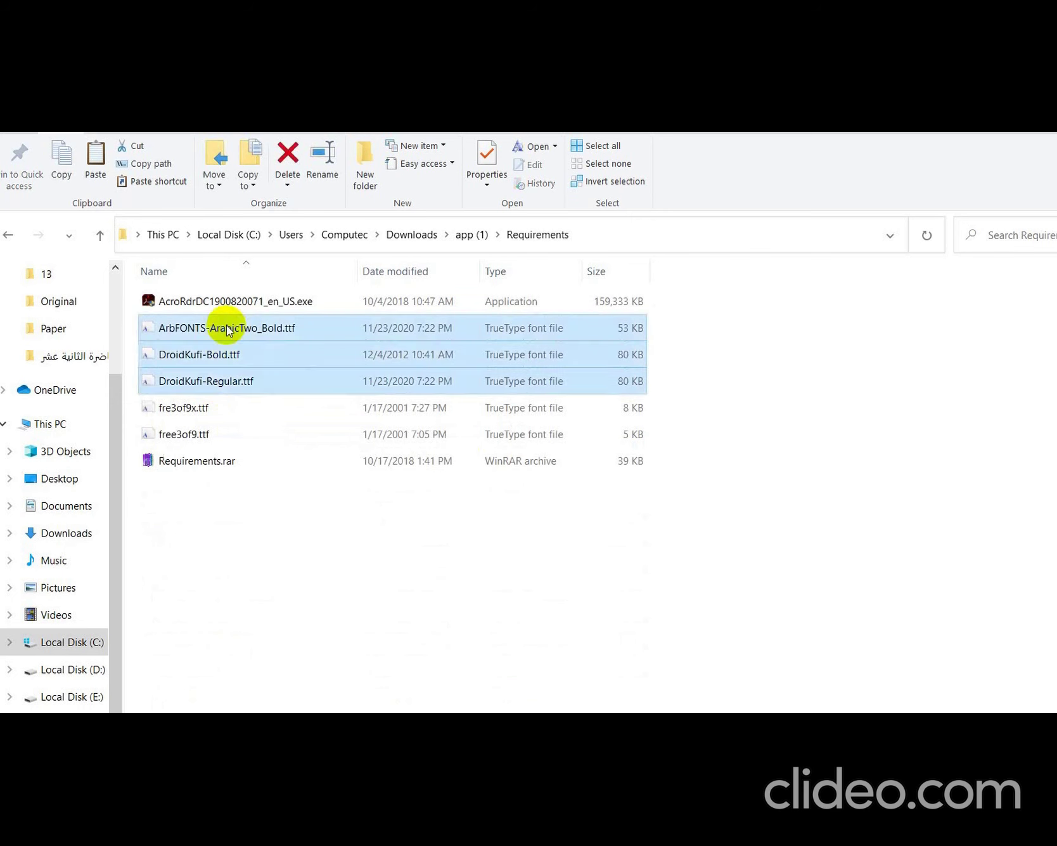
key("shift+Down")
key("shift+Down")
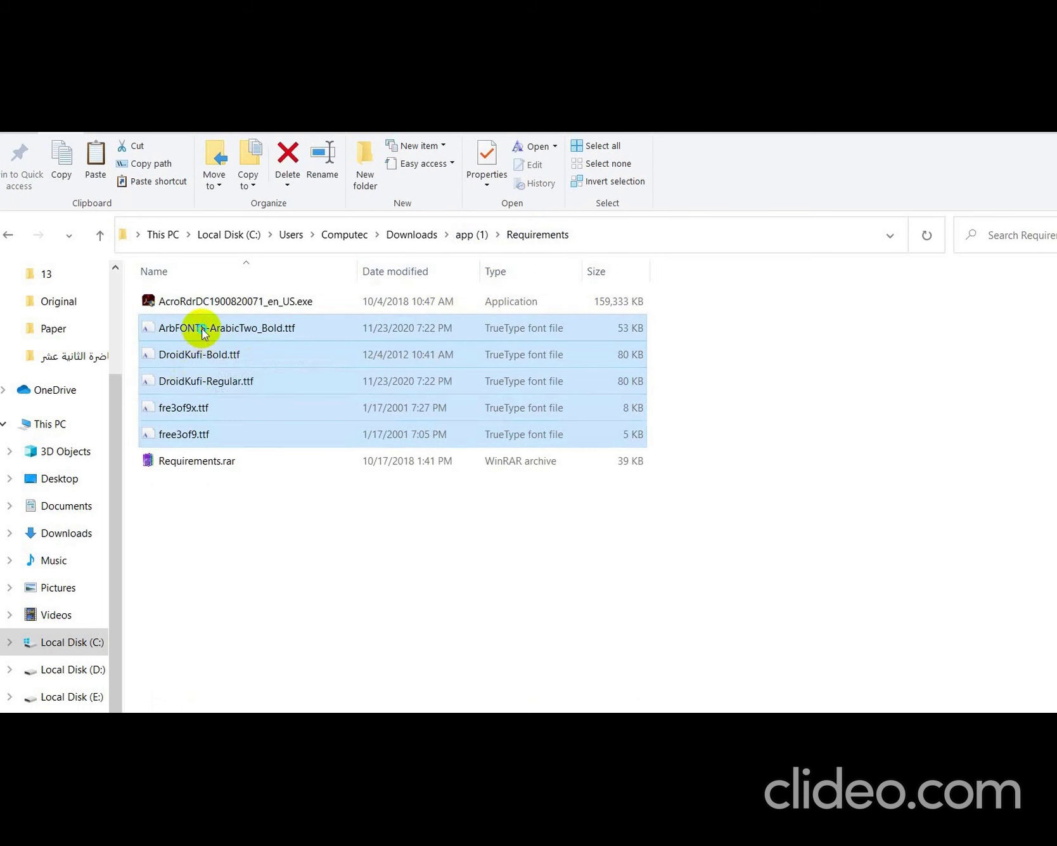
right_click(201, 331)
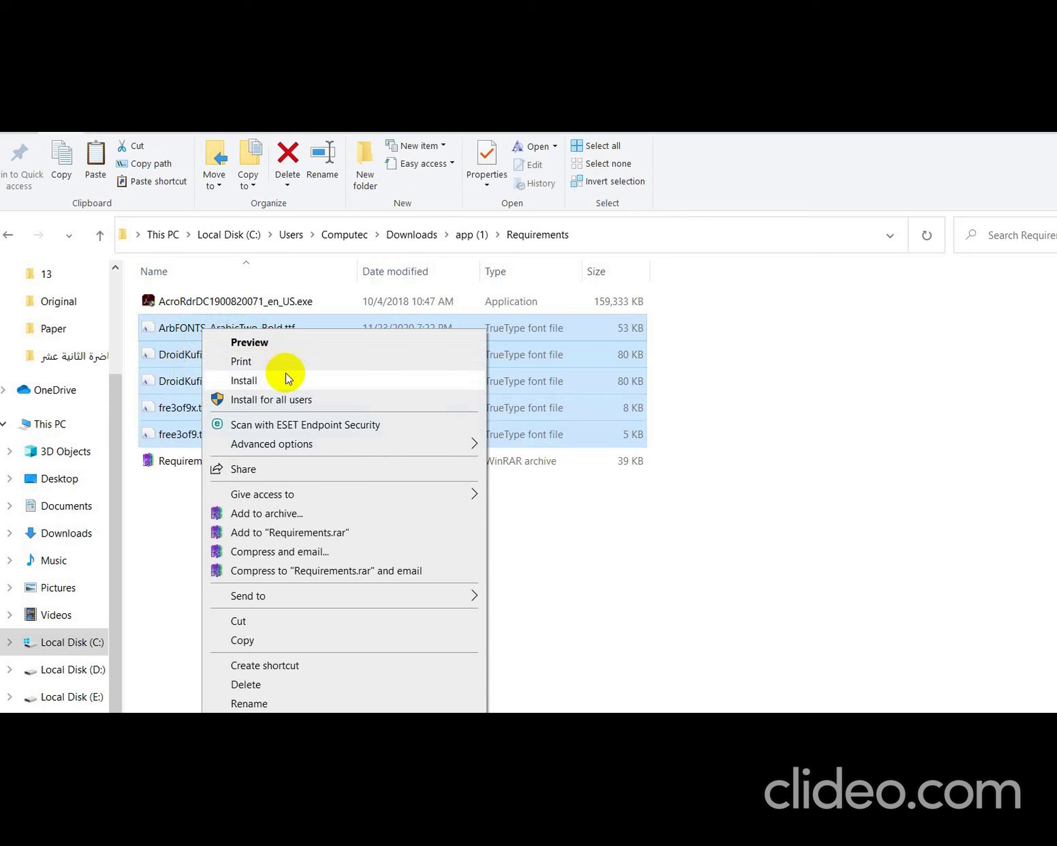
left_click(186, 512)
left_click(186, 513)
left_click(209, 335)
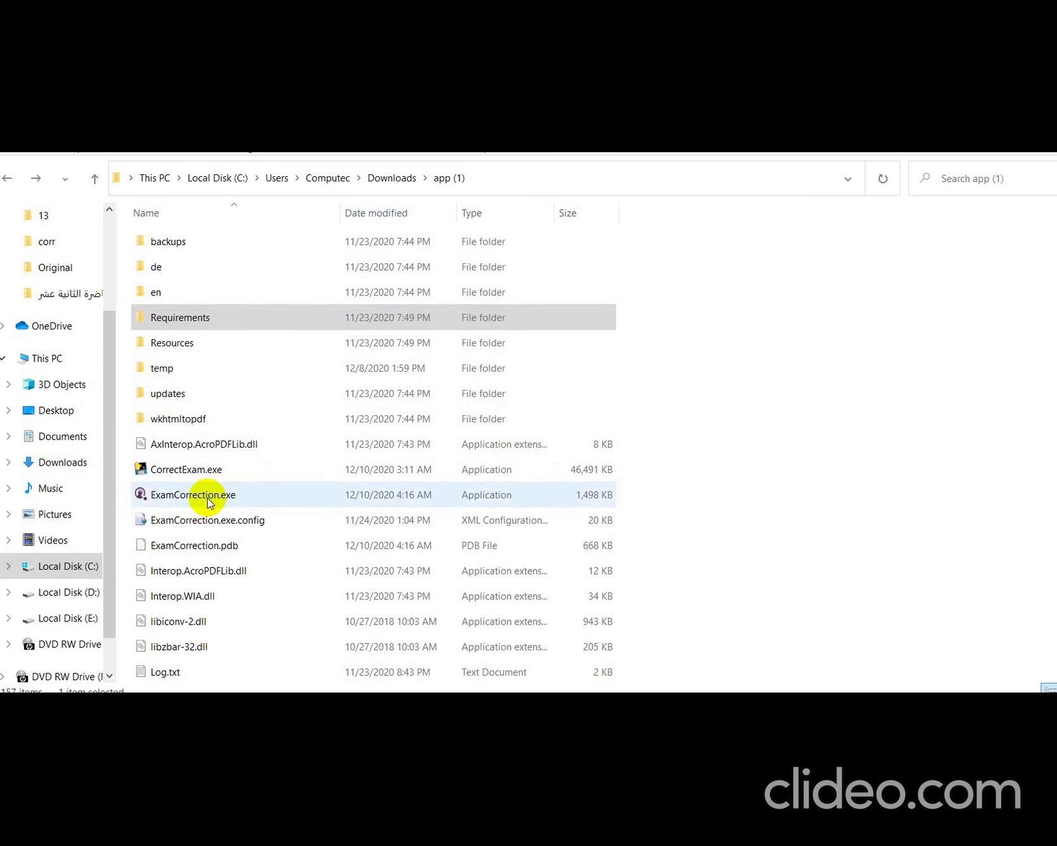
- Launch ExamCorrection.exe and send a shortcut to it to the desktop
double_click(209, 497)
right_click(207, 497)
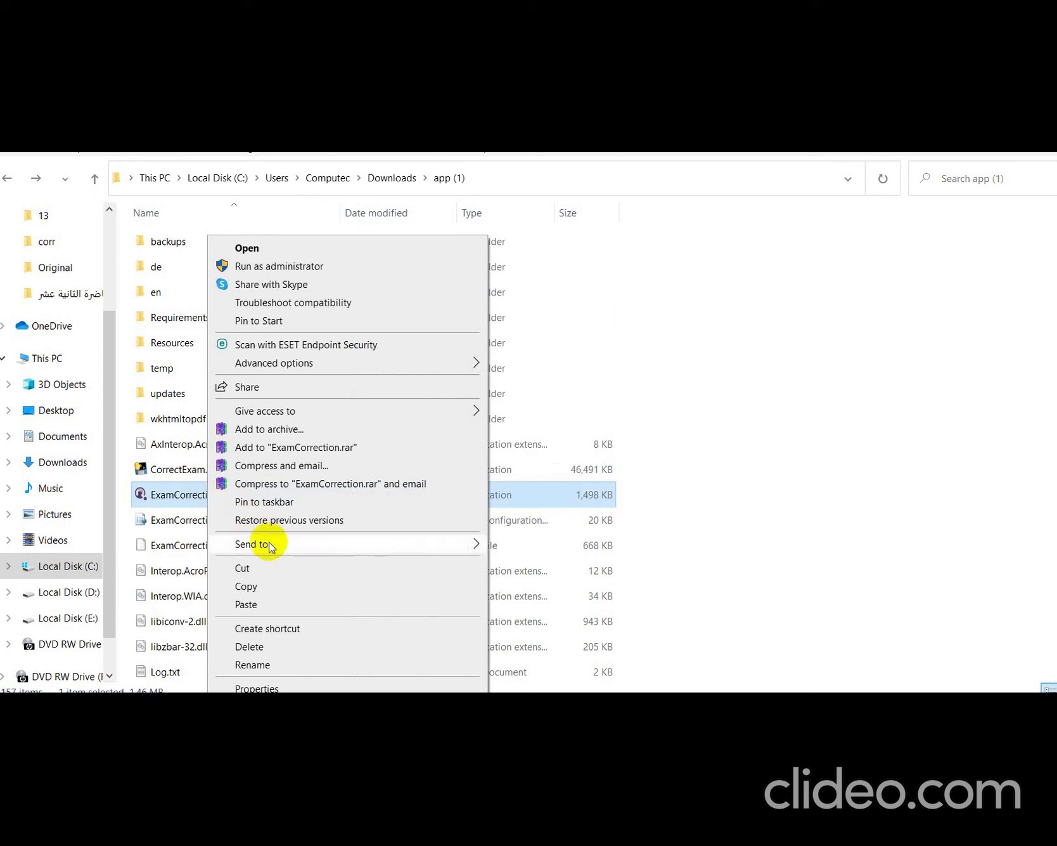
mouse_move(272, 543)
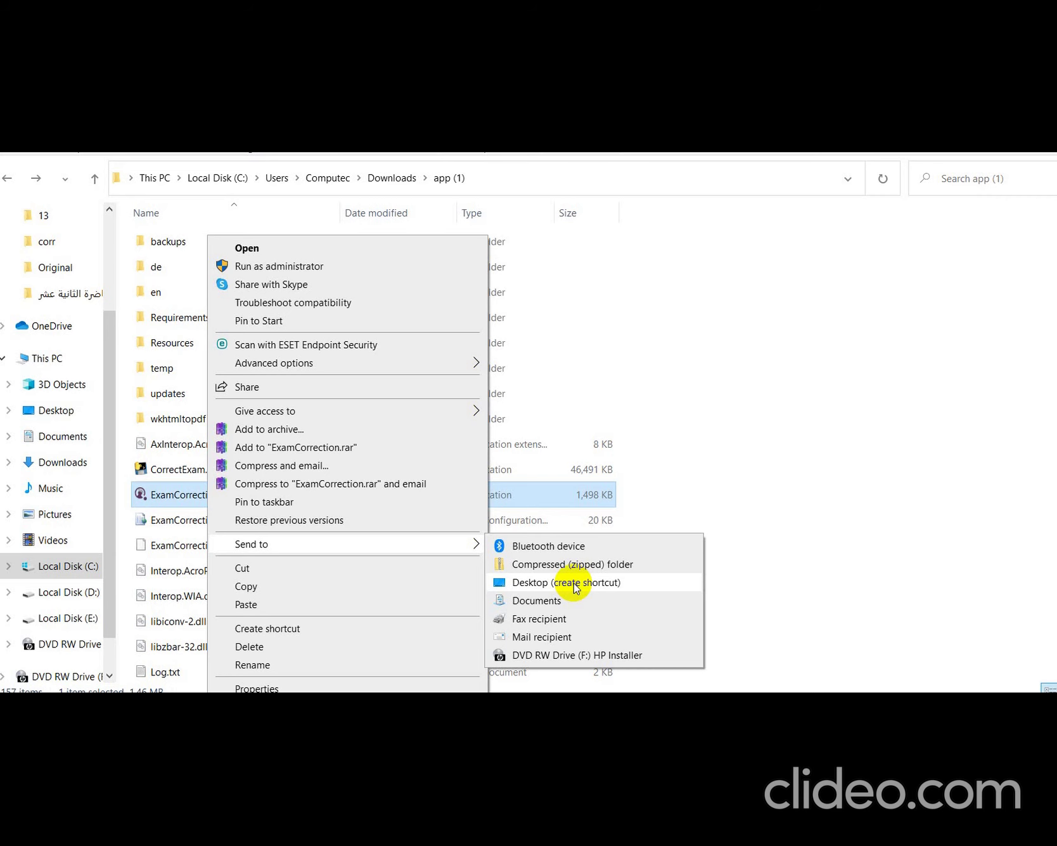
left_click(575, 584)
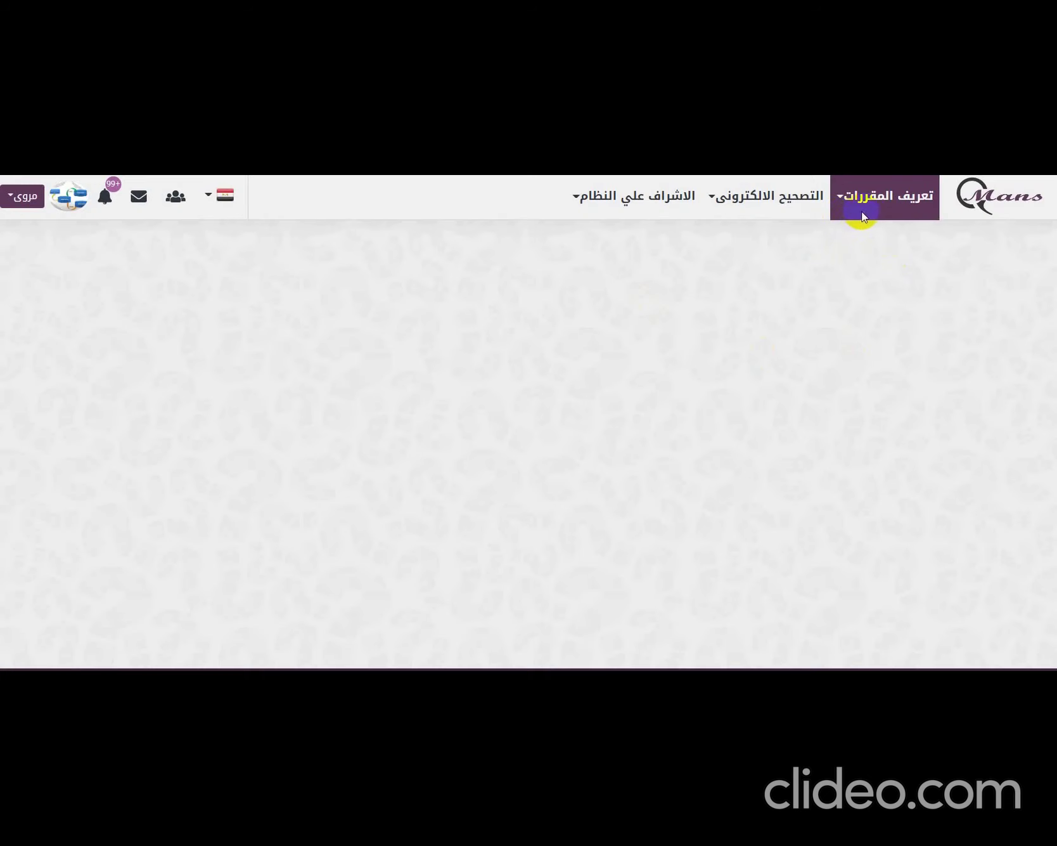
- Under جامعة دمياط > كلية الهندسة > Electrical Power > الفرقة الأولى, open course 4 برمجة's exams
left_click(778, 204)
left_click(790, 240)
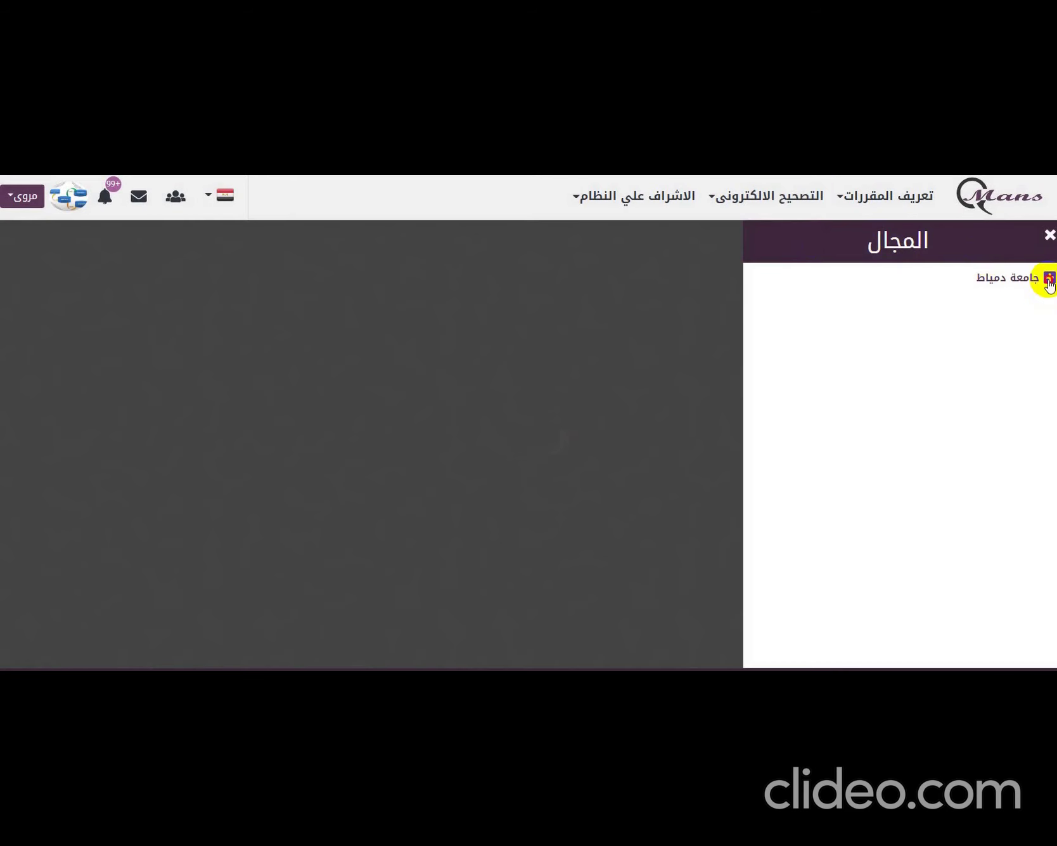
left_click(1048, 282)
left_click(1042, 296)
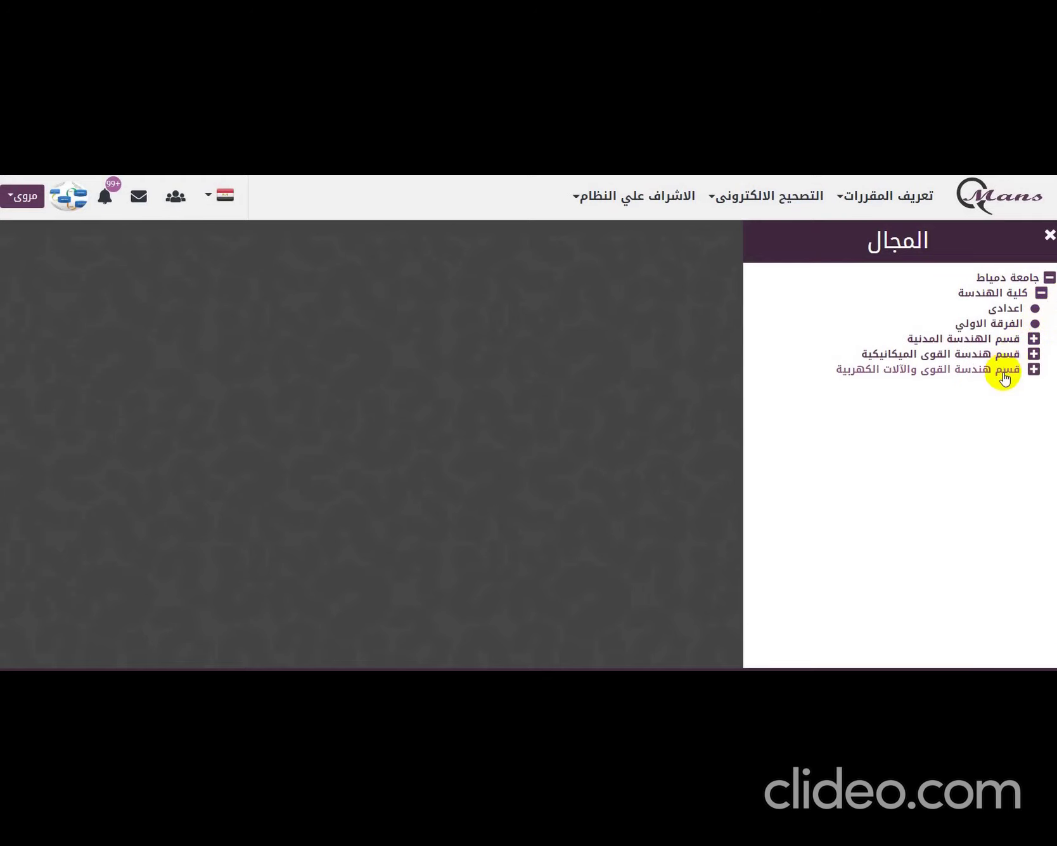
left_click(1034, 369)
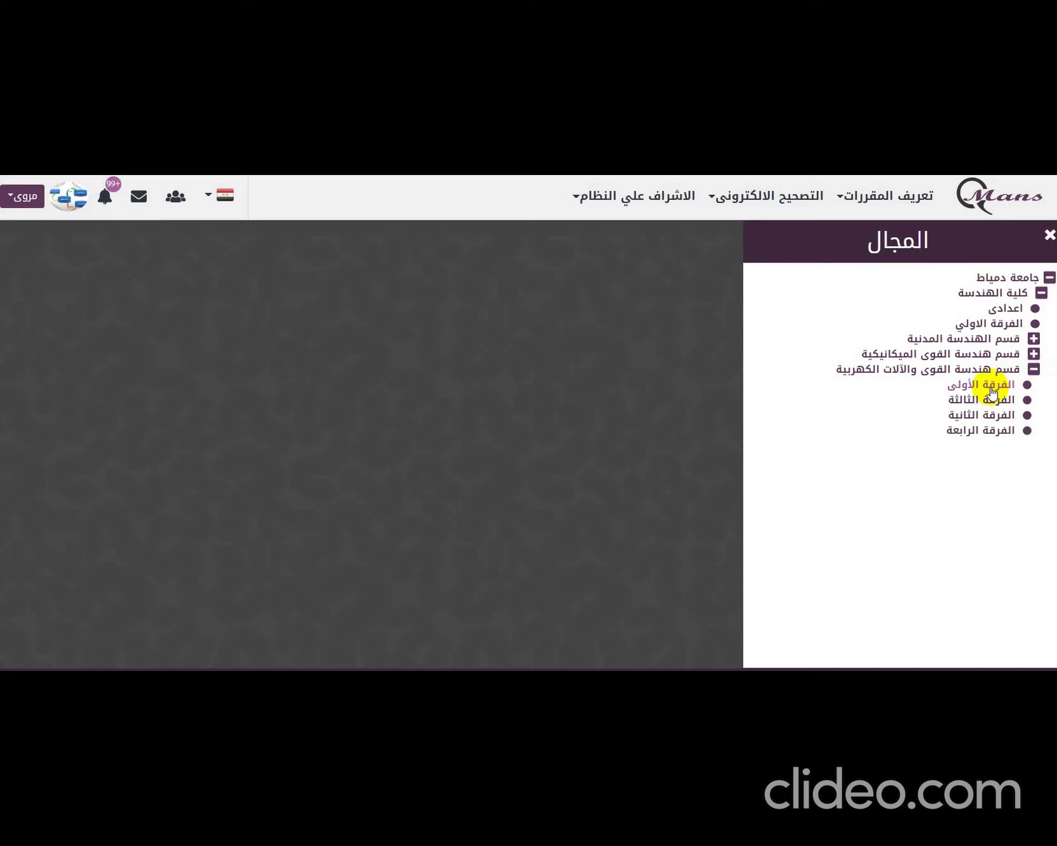
left_click(991, 388)
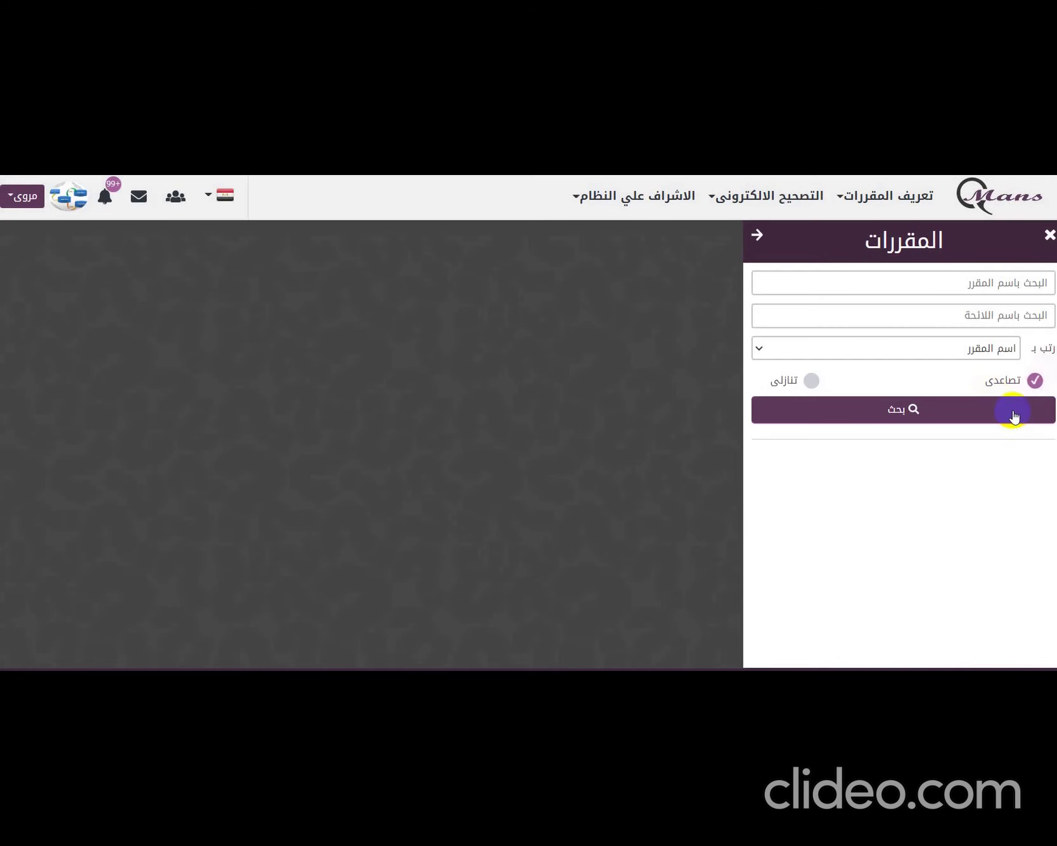
left_click(1014, 415)
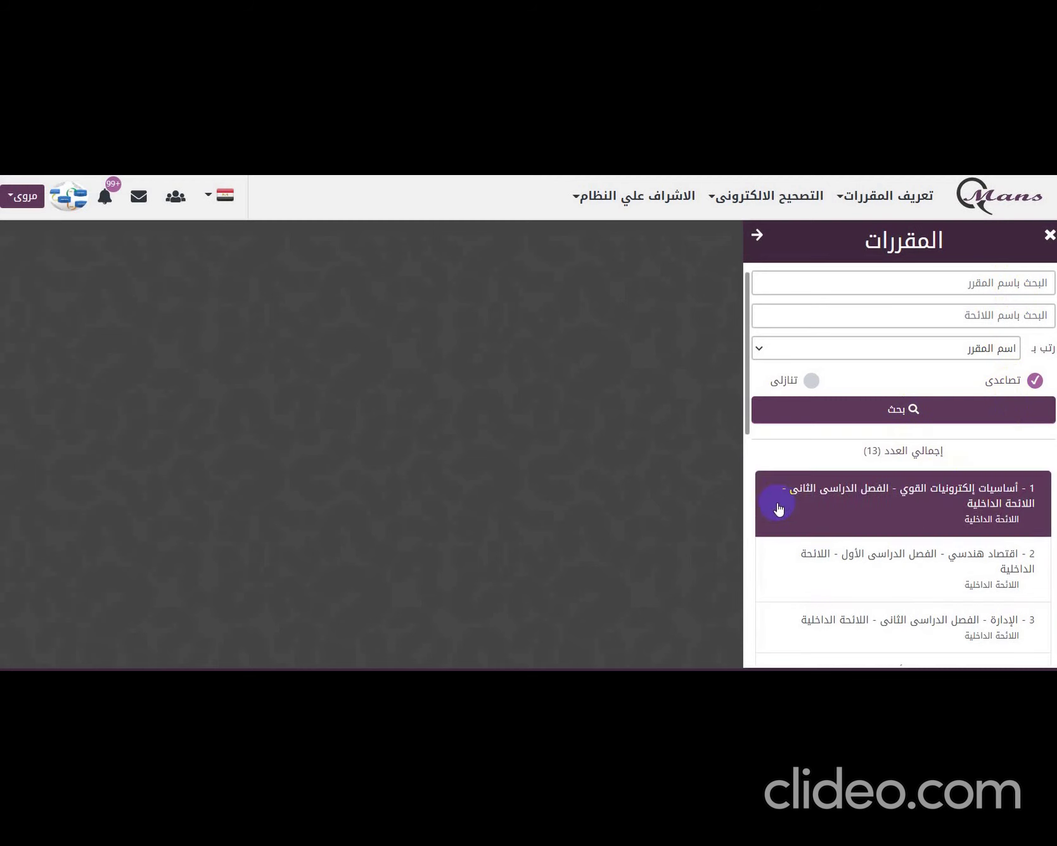
left_click_drag(748, 414, 757, 463)
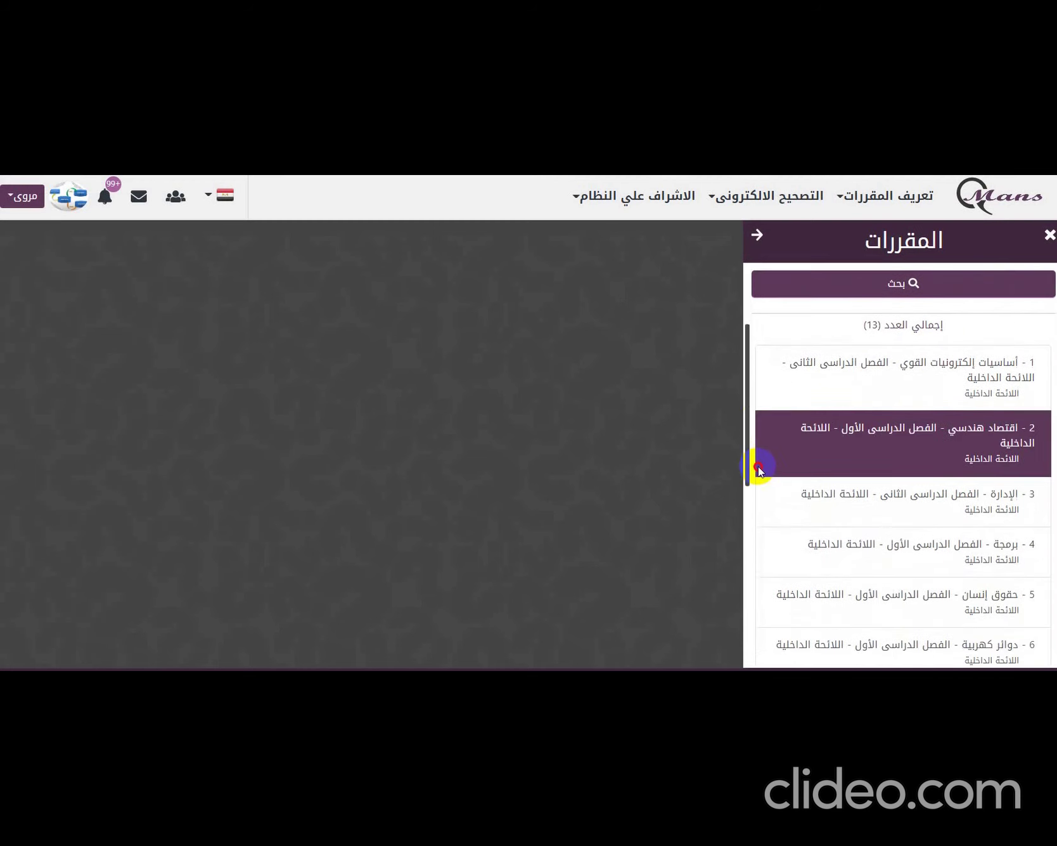
left_click(835, 544)
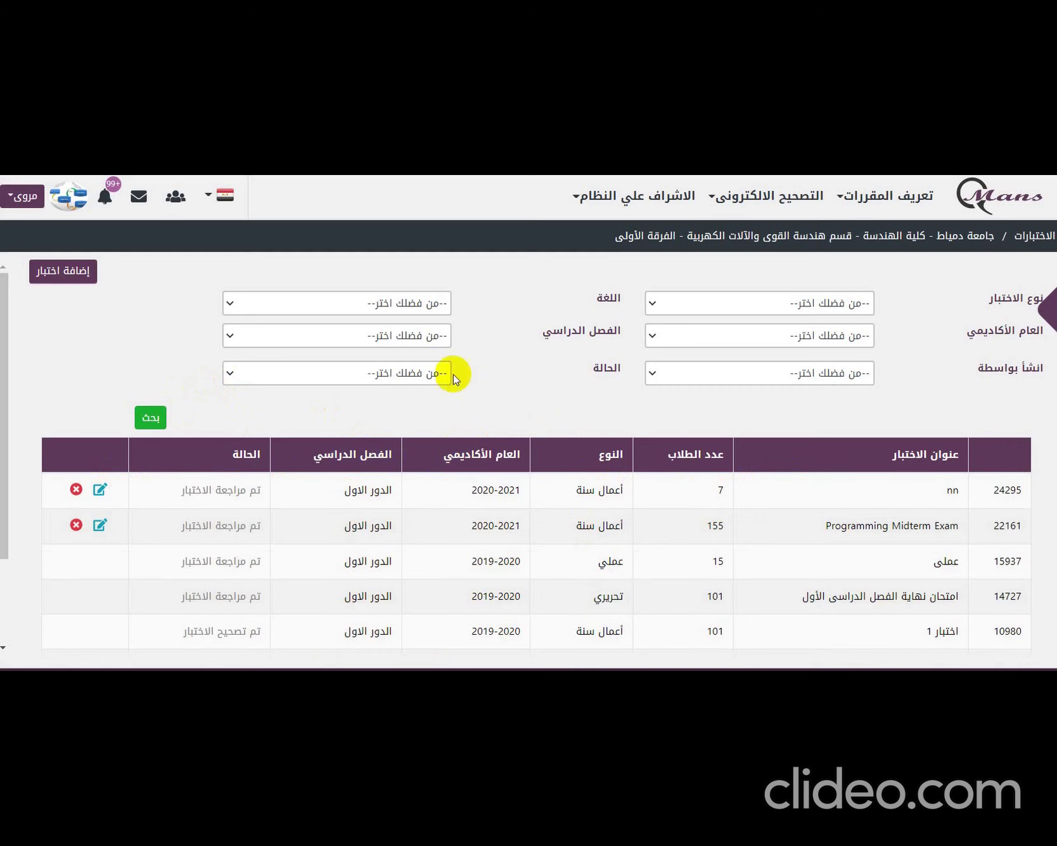
- Start a new exam set to تحريري, الدور الاول, English (انجليزى) and academic year 2020-2021
left_click(54, 274)
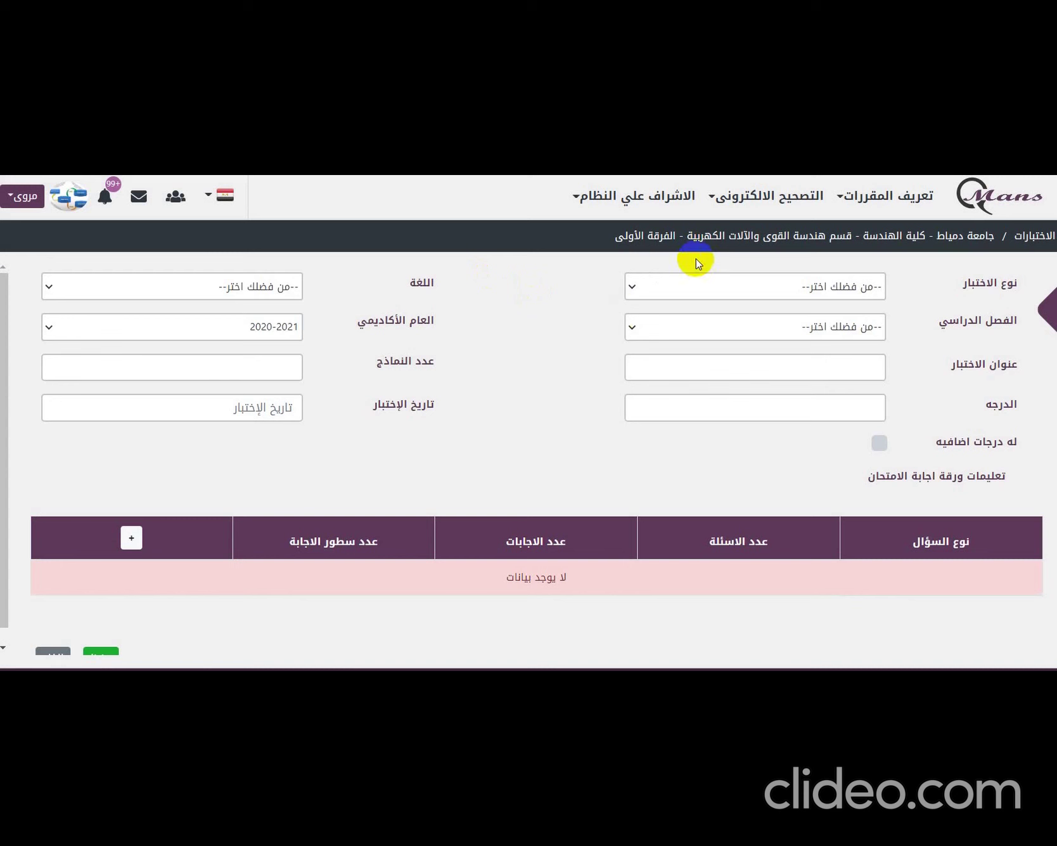
left_click(760, 283)
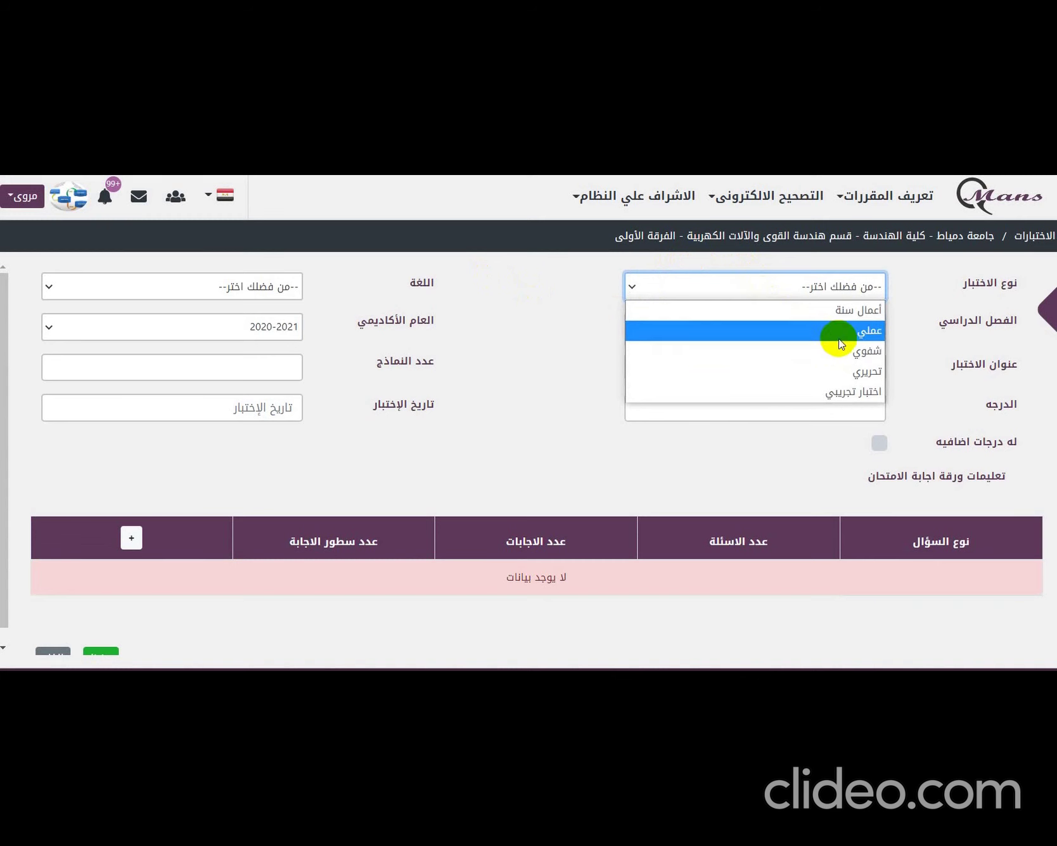
left_click(867, 372)
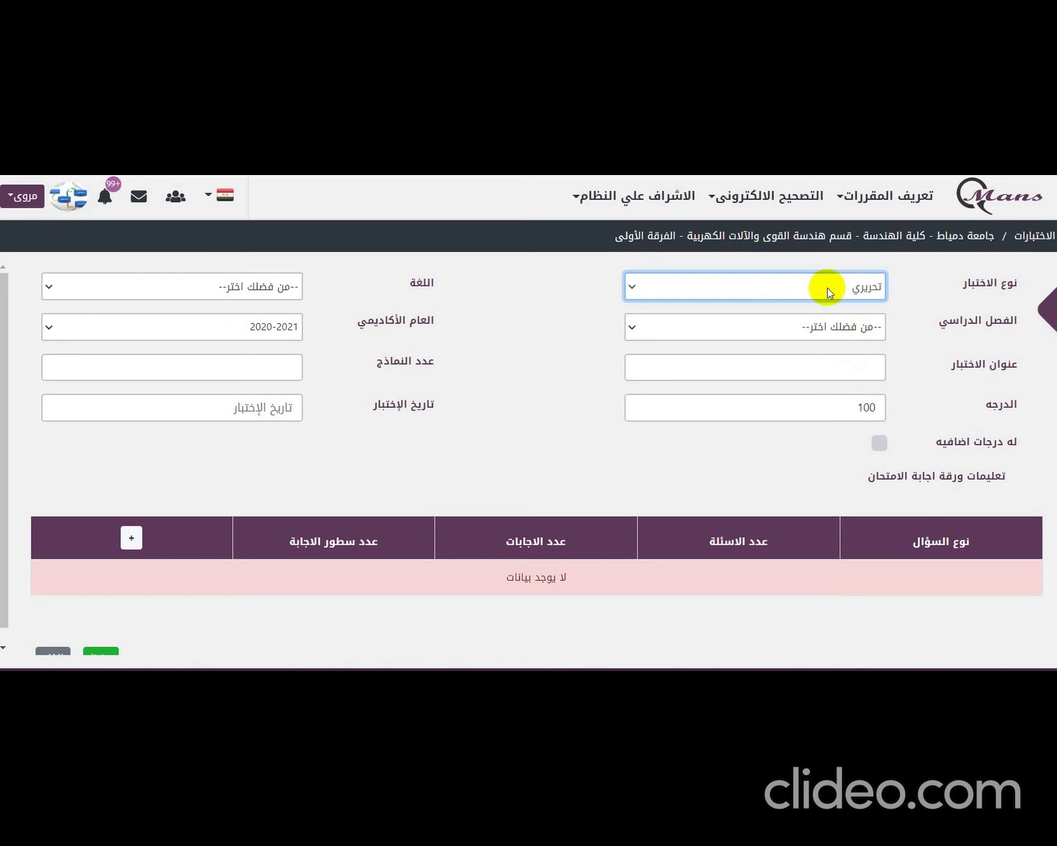
left_click(832, 331)
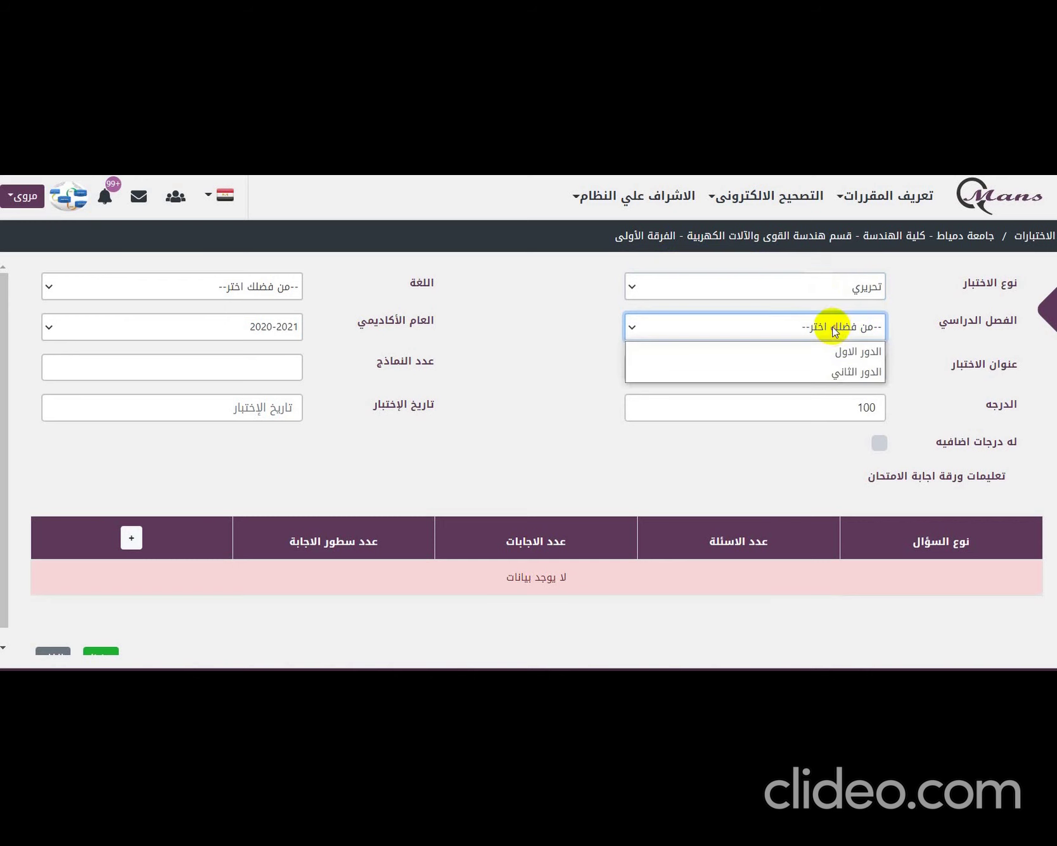
left_click(838, 351)
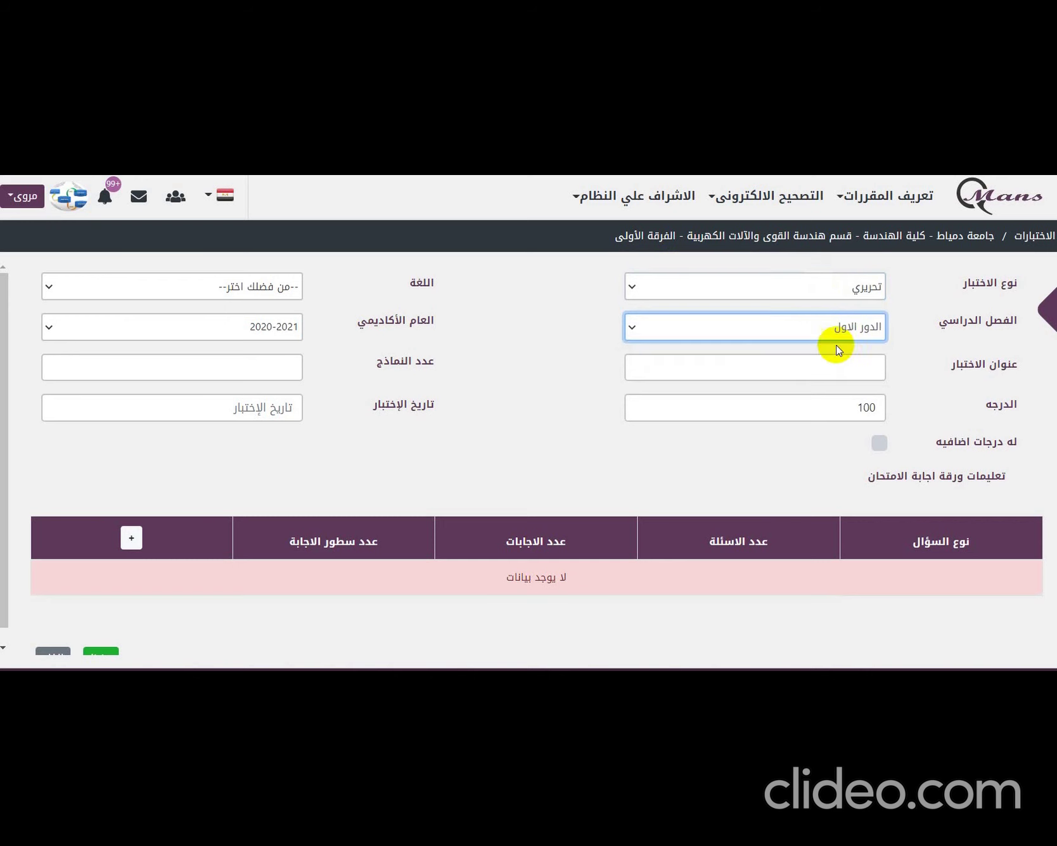
left_click(252, 287)
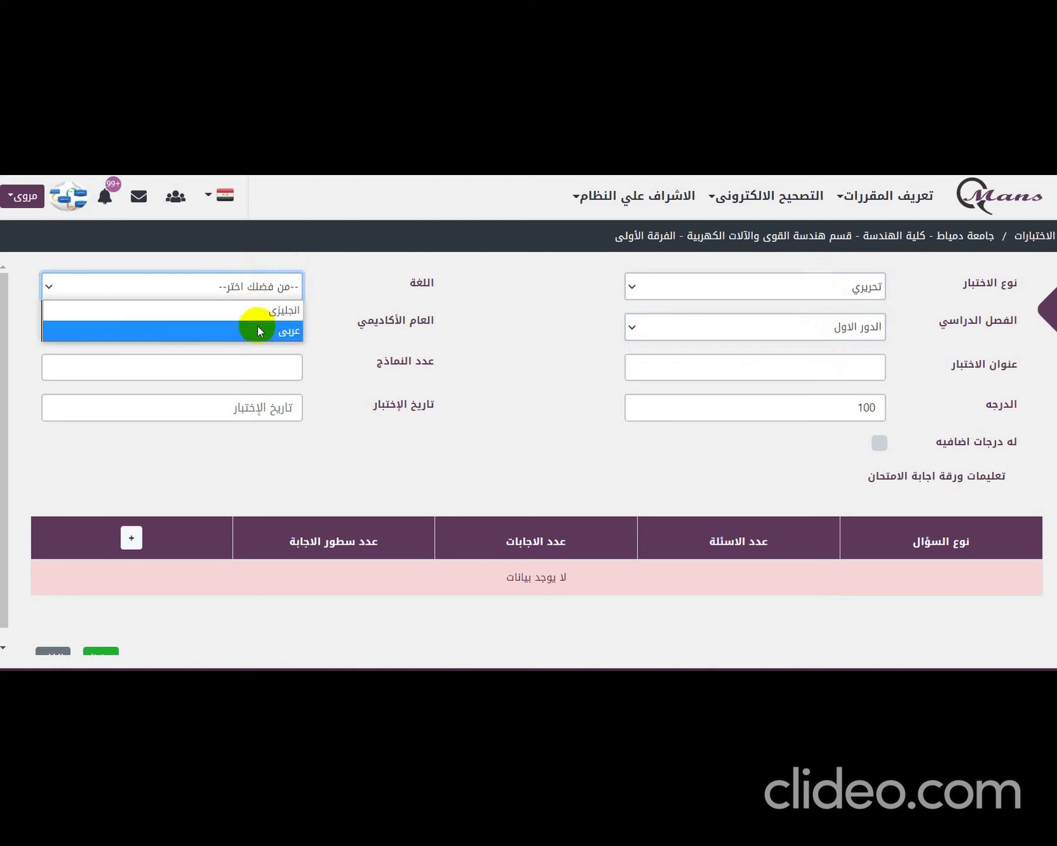
left_click(260, 310)
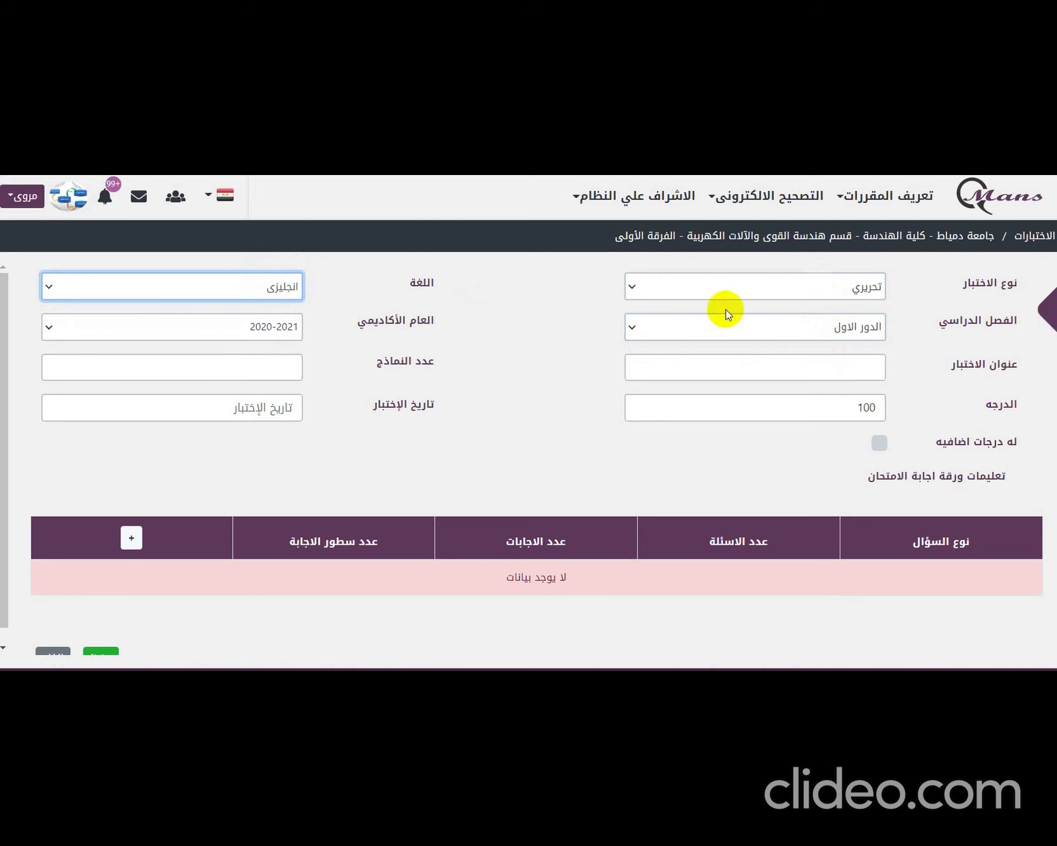
left_click(236, 327)
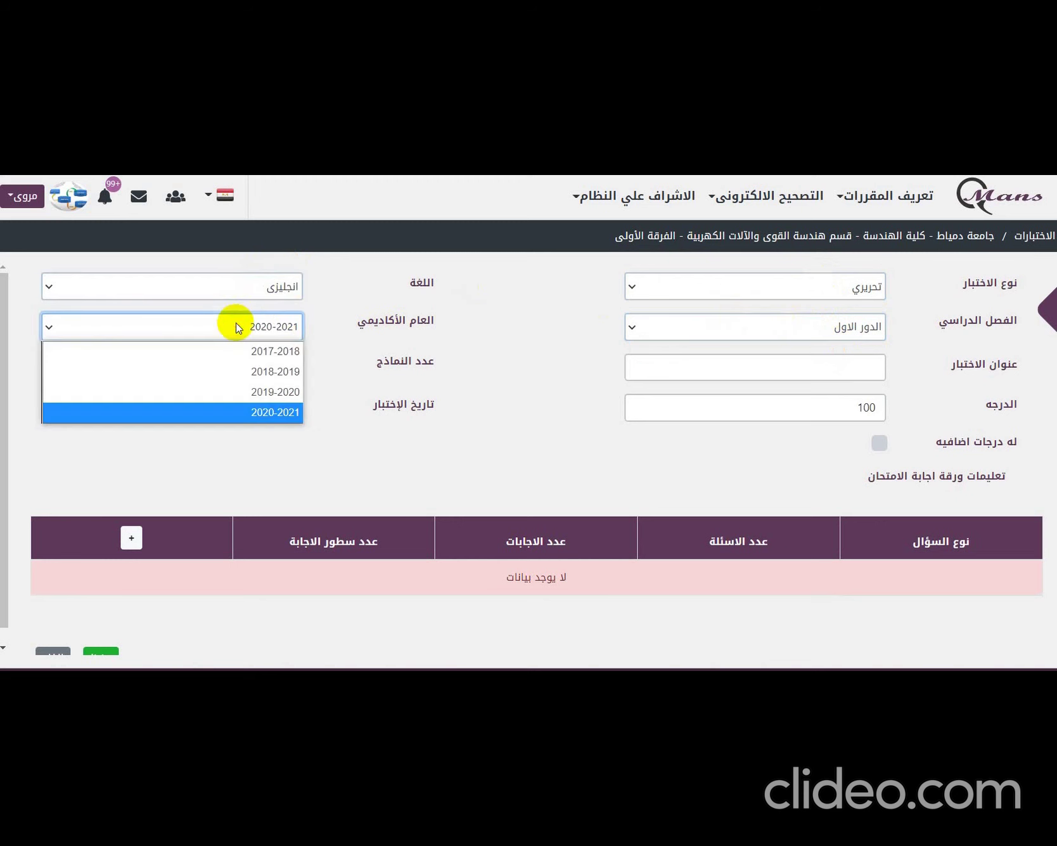
left_click(257, 412)
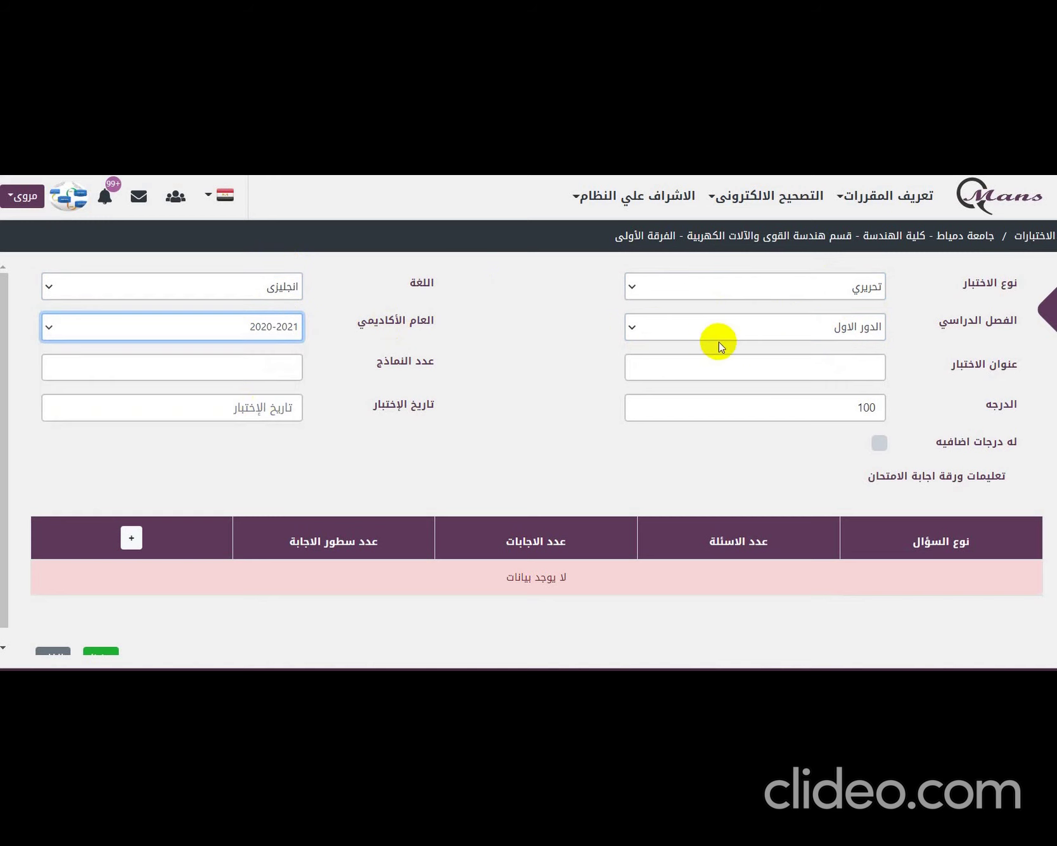
left_click(800, 375)
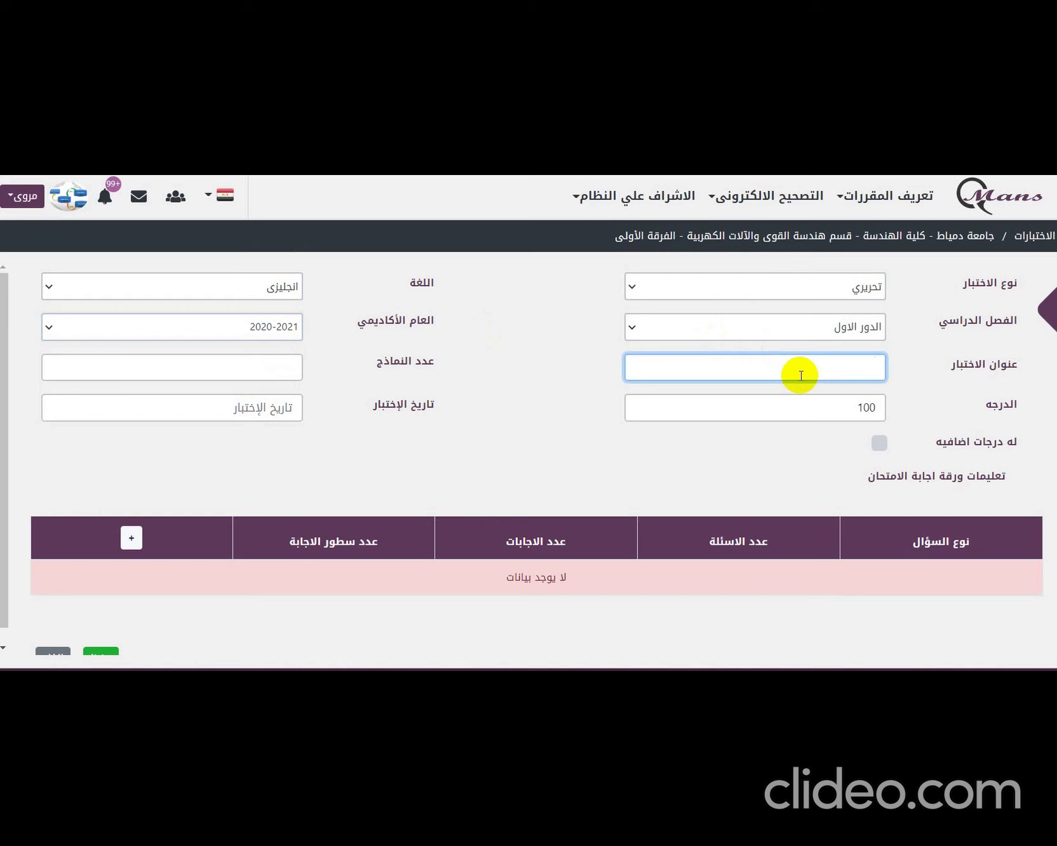
- Title the exam 'اختبار فصلى لمادة البرمجة'
type("اختبار فصلى لمادة البرمجة")
- Set the number of exam models to 2 and the exam date to 04/01/2021
left_click(242, 368)
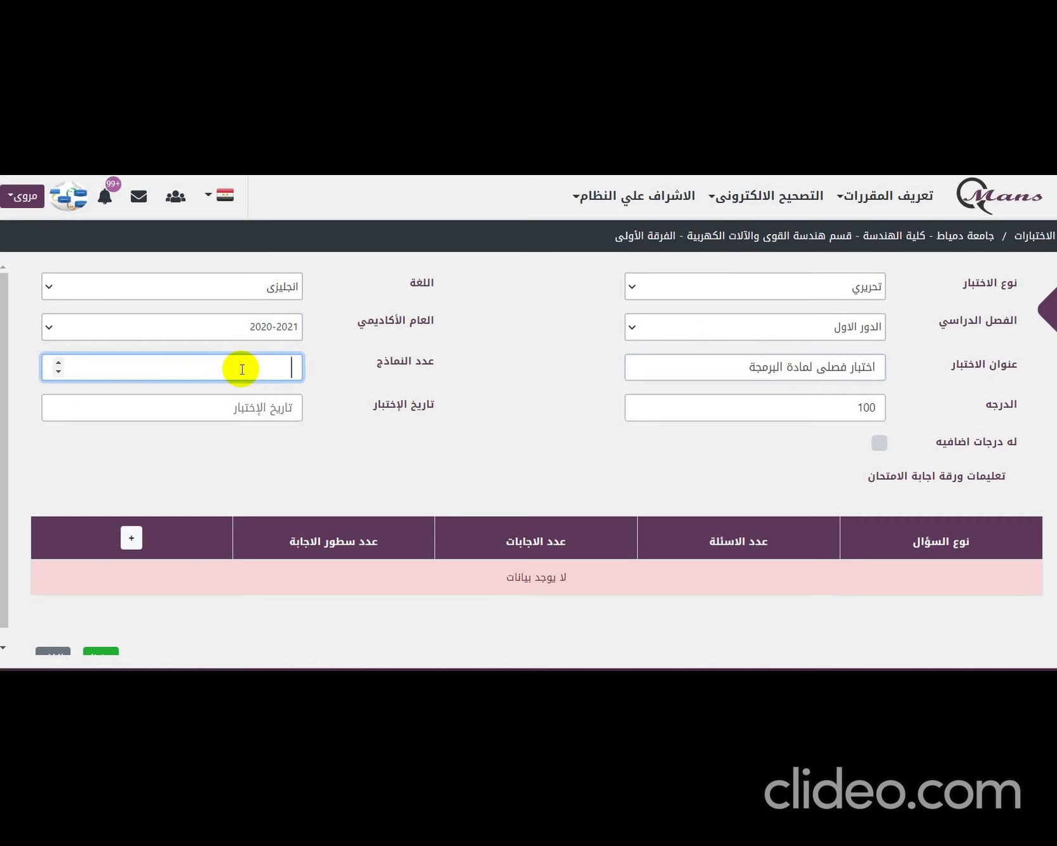
double_click(59, 365)
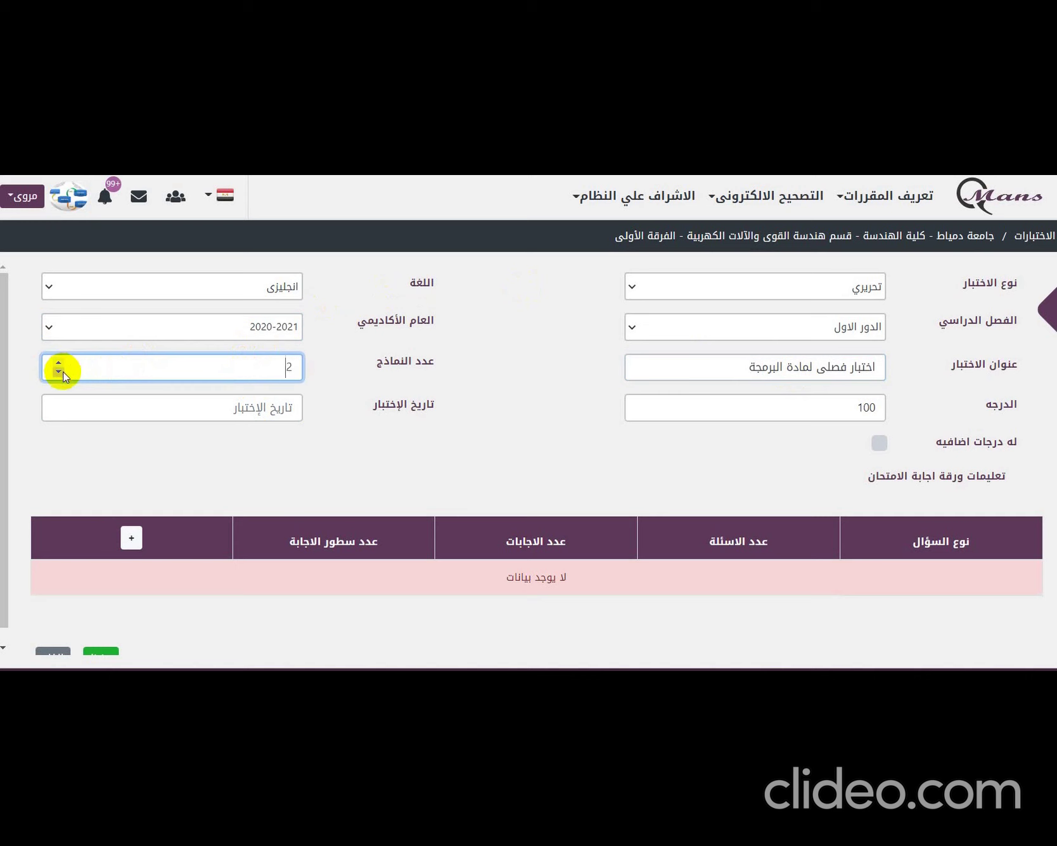
left_click(194, 408)
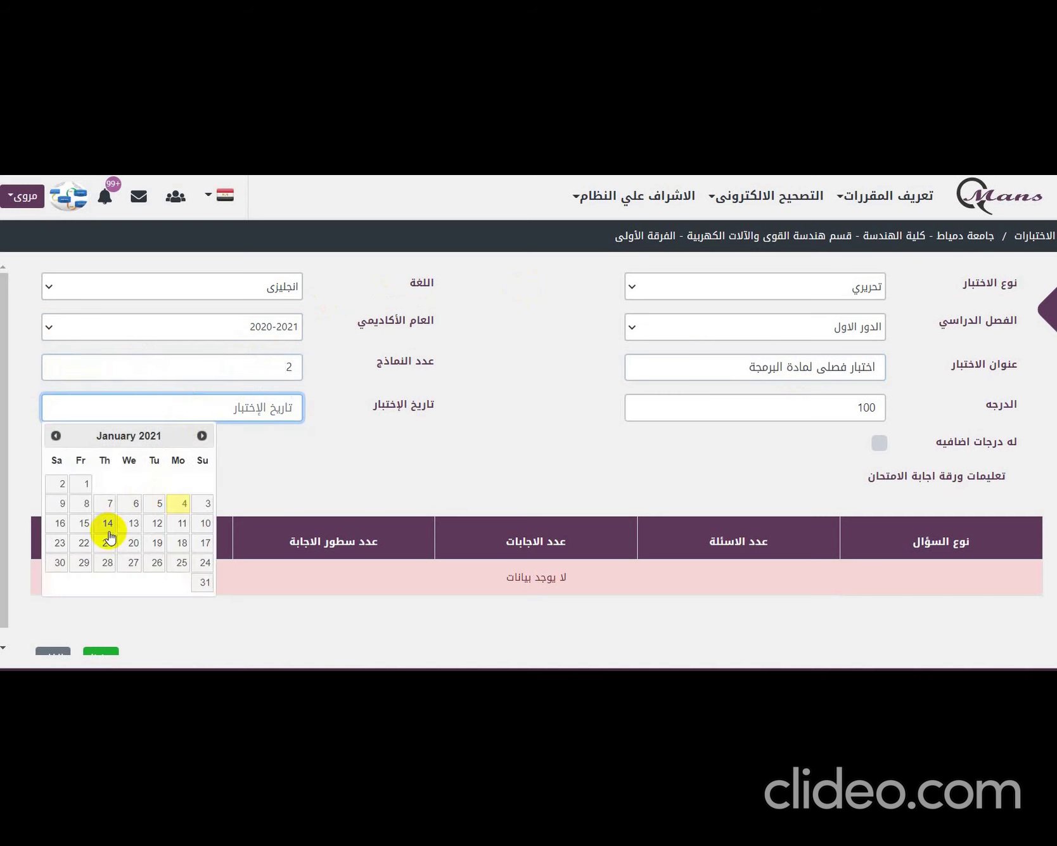
left_click(182, 504)
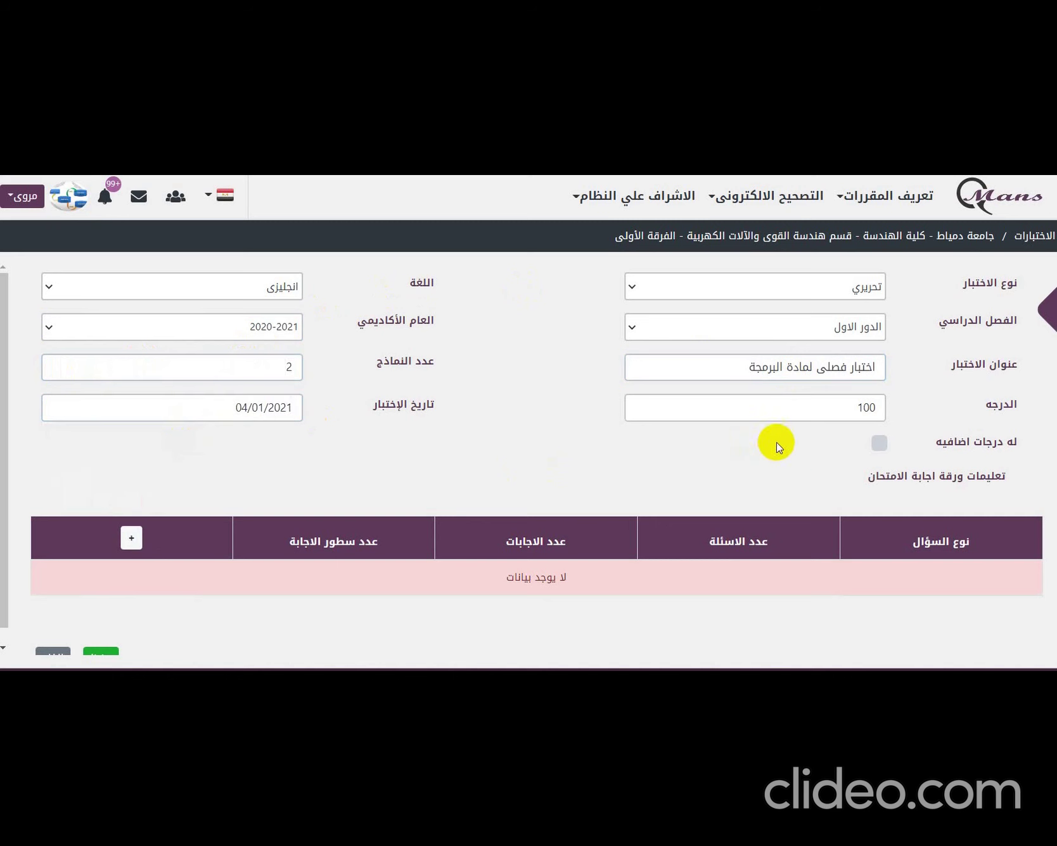
- Change the total grade from 100 to 60 and allow extra grades
left_click(844, 414)
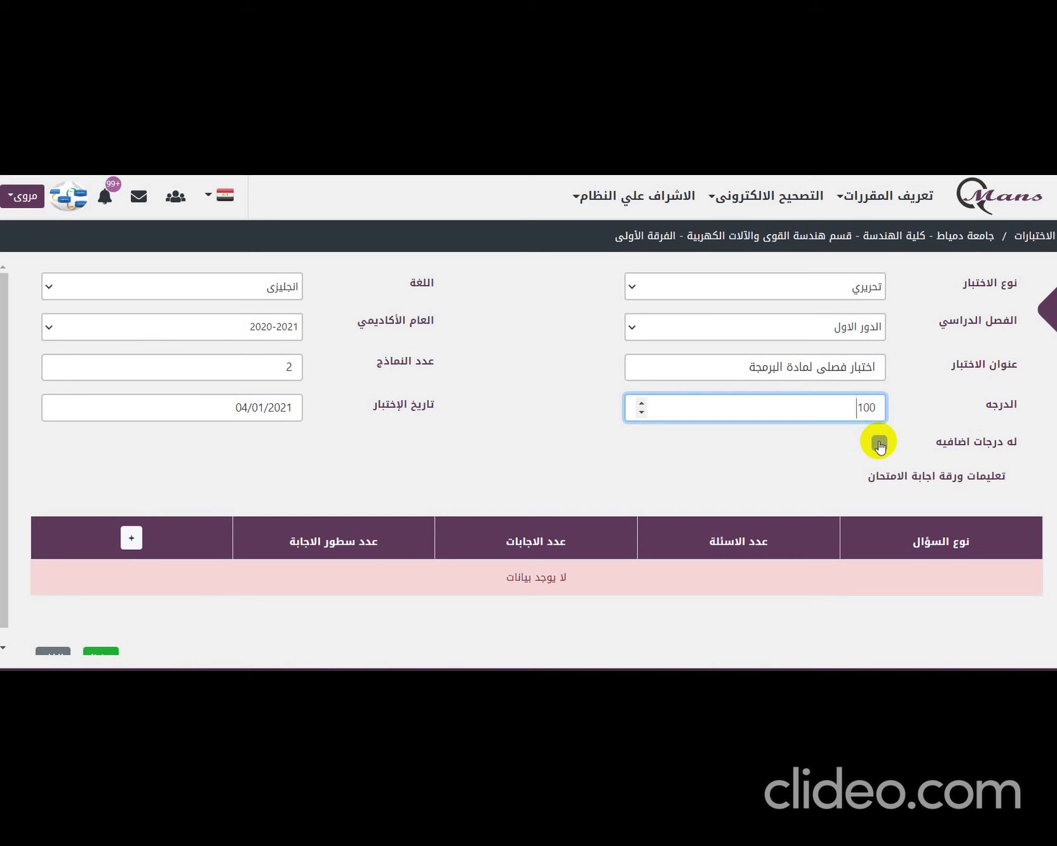
double_click(867, 406)
type("60")
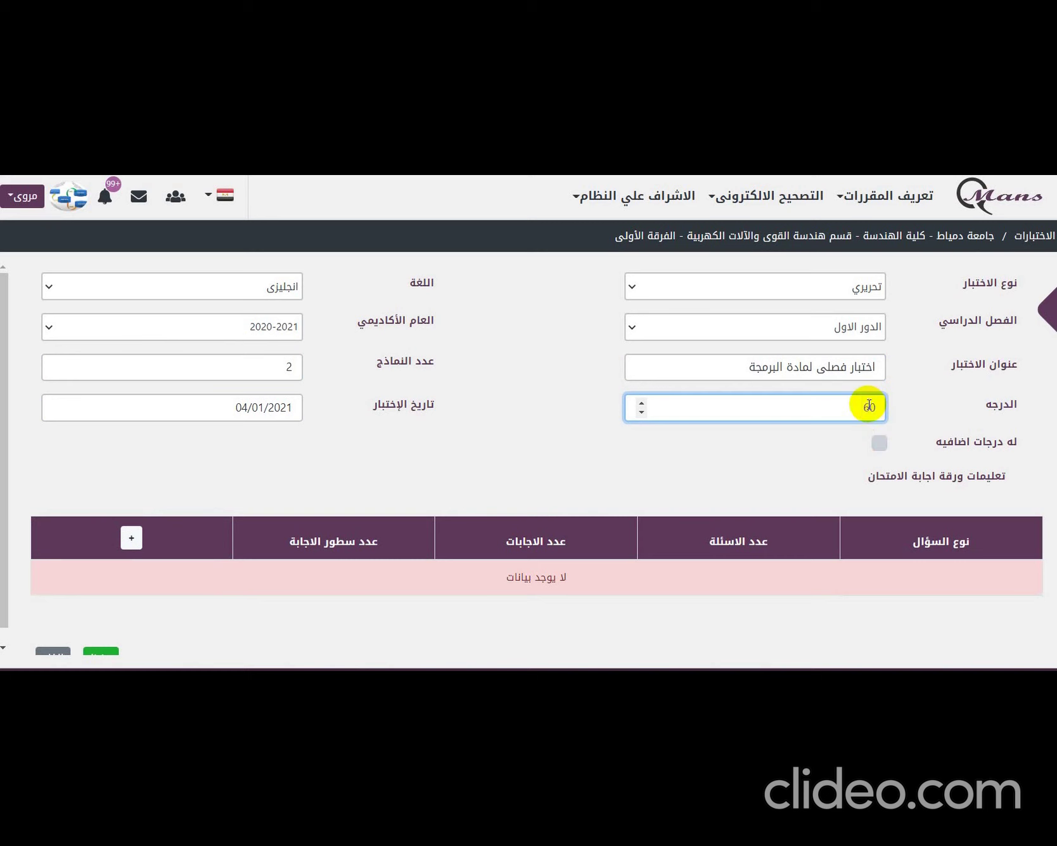
left_click(880, 444)
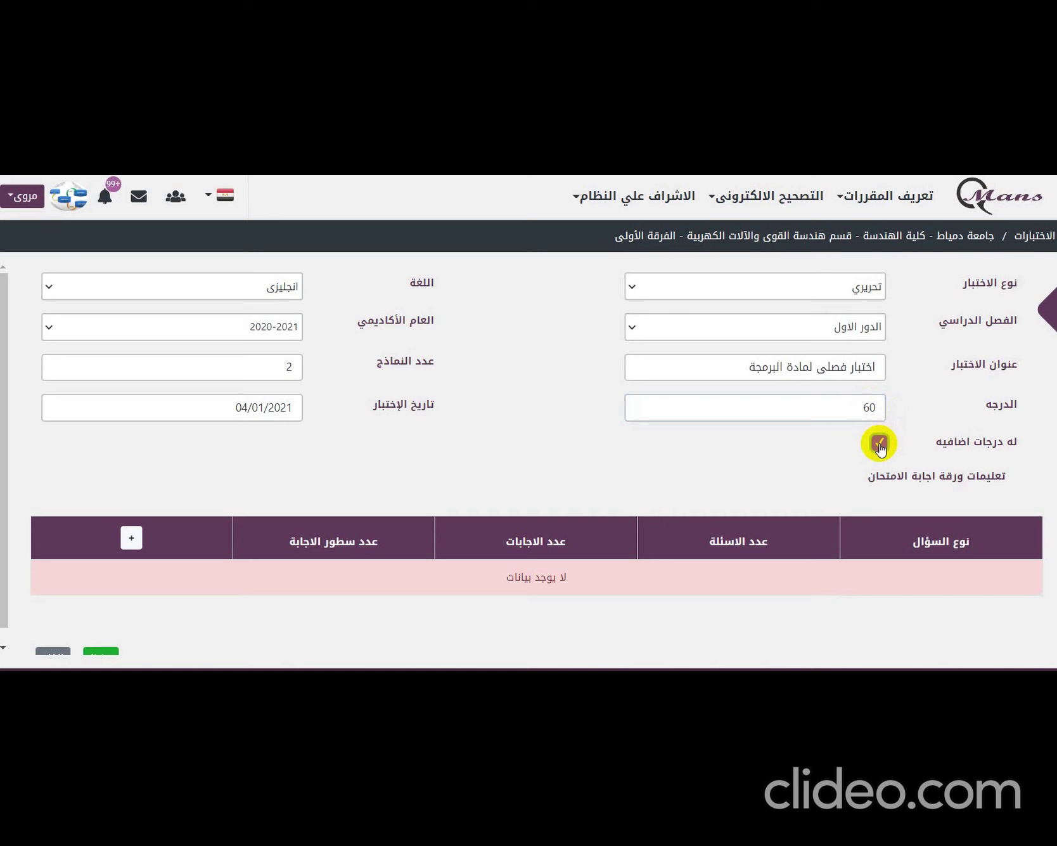
left_click(865, 407)
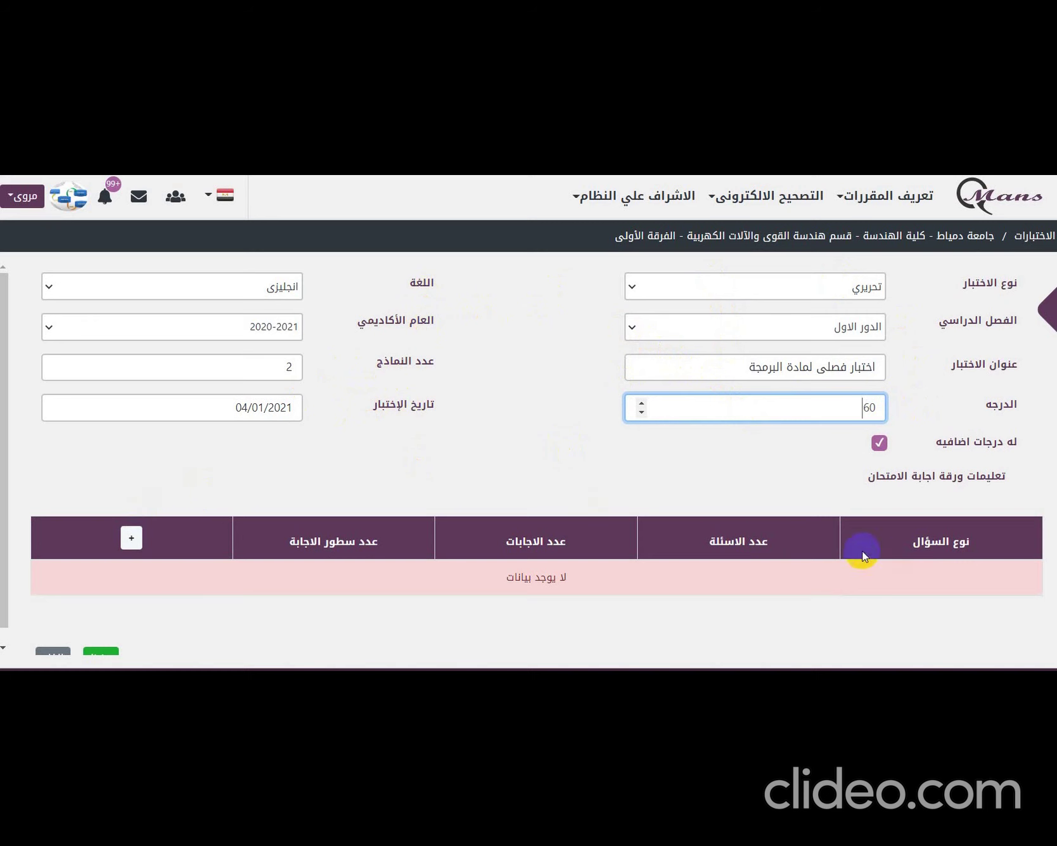
- Add a multiple-choice (سؤال اختر من المتعدد) group of 30 questions with 5 answer choices
left_click(132, 542)
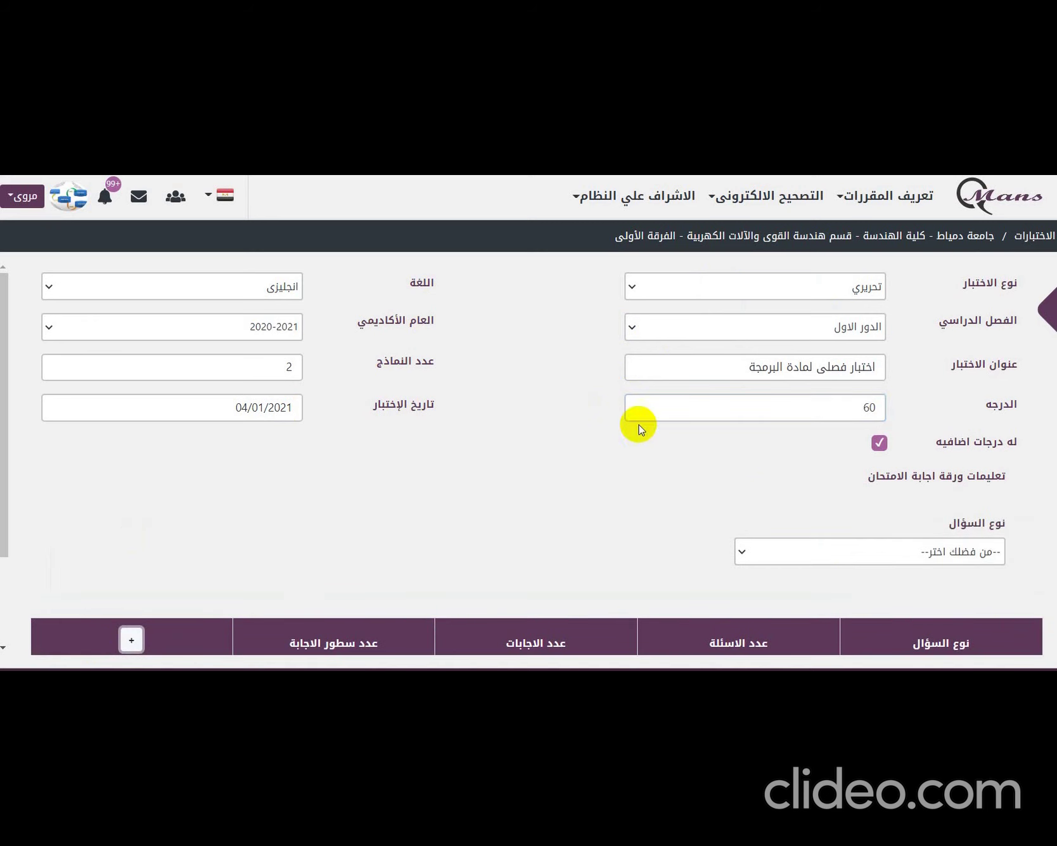
left_click(909, 554)
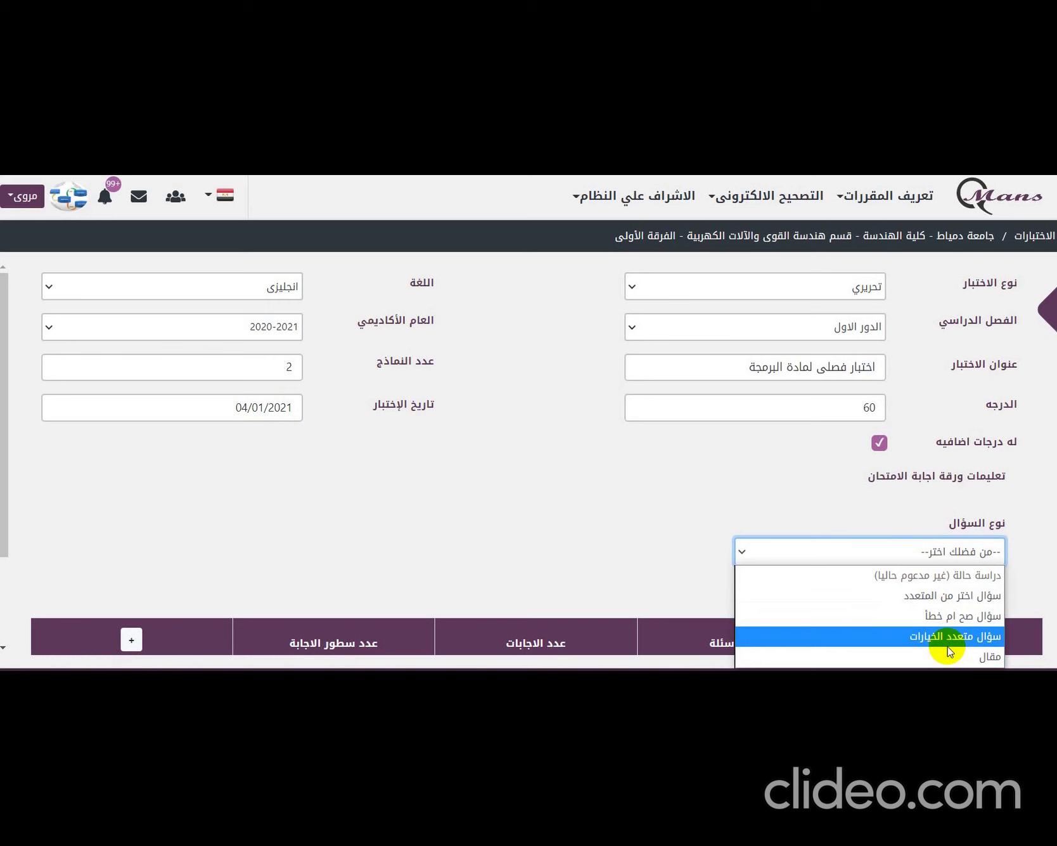
left_click(964, 596)
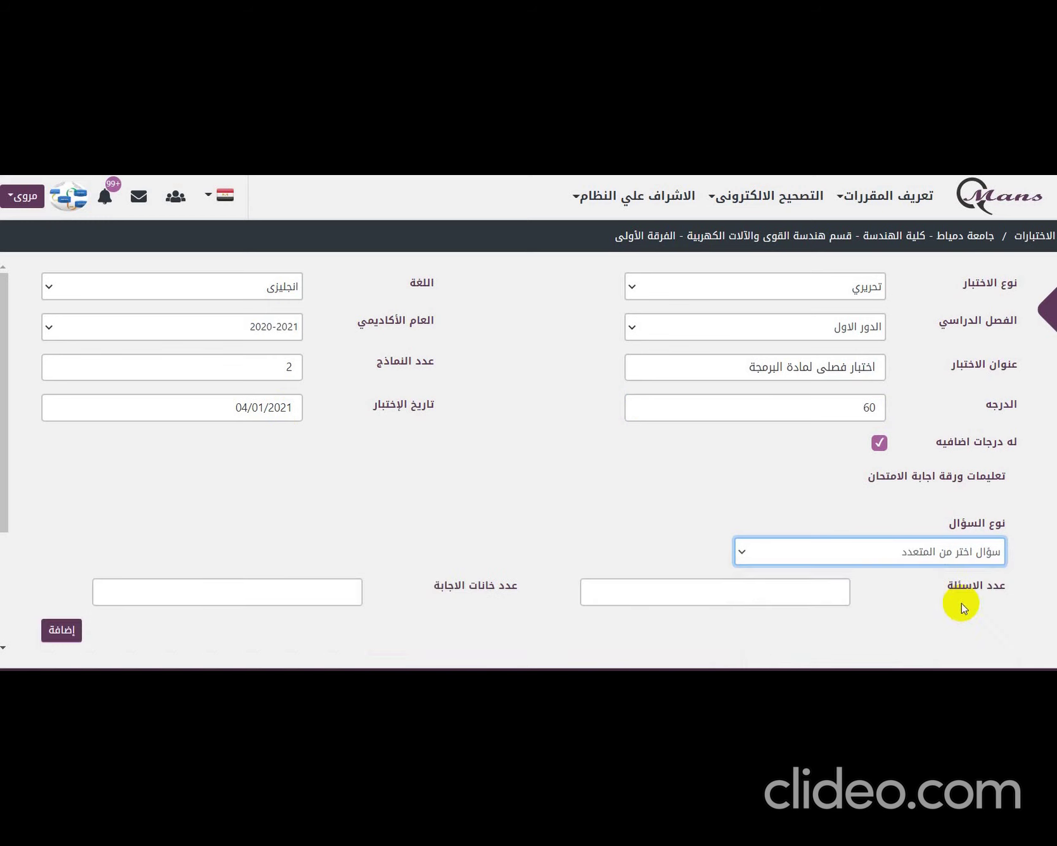
left_click(817, 588)
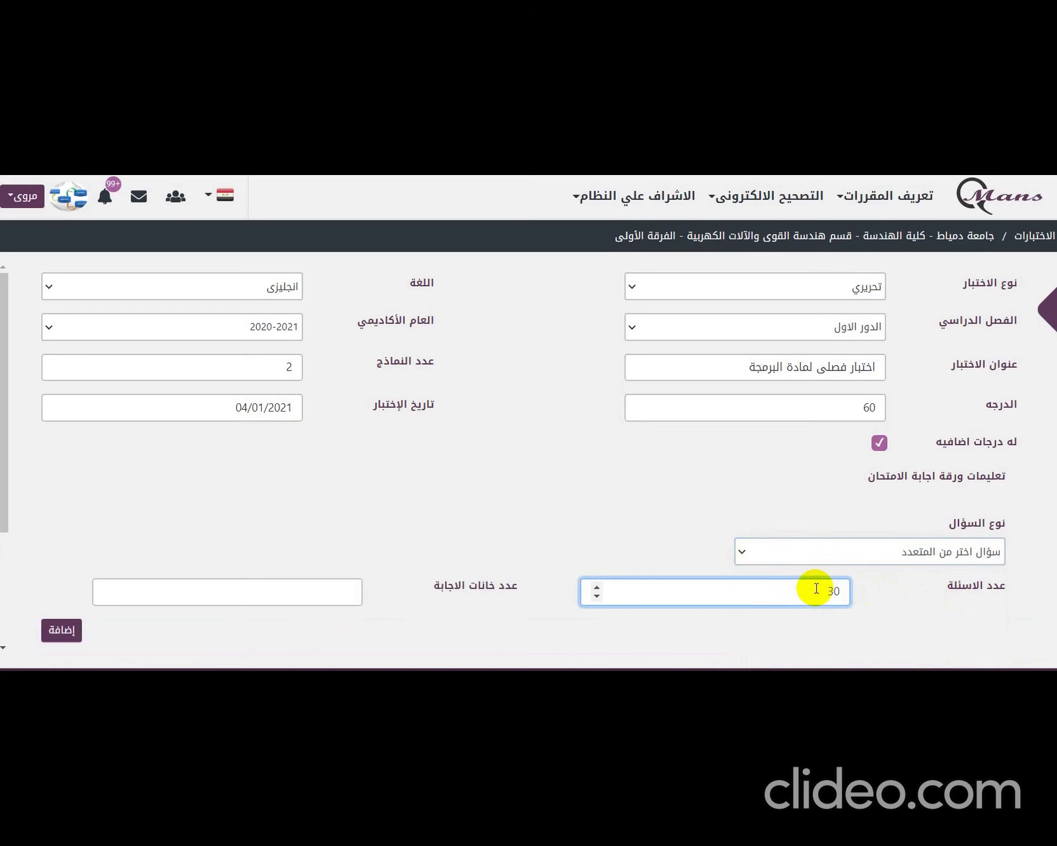
left_click(339, 593)
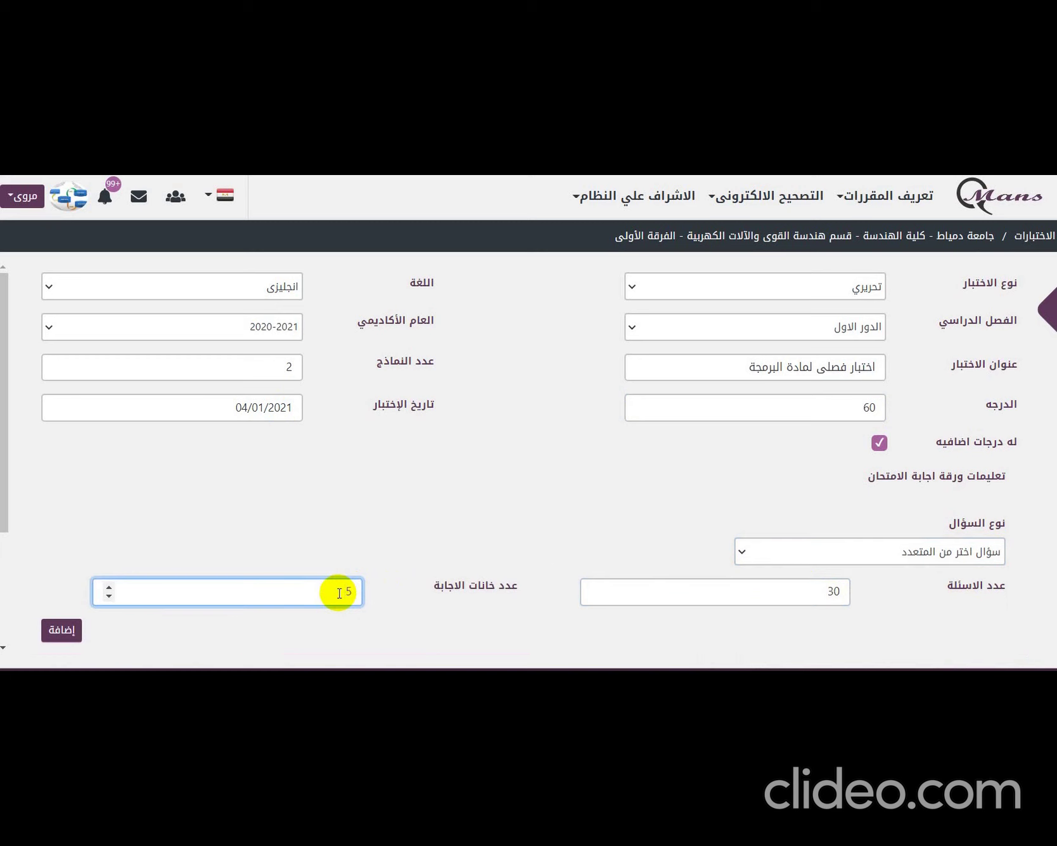
left_click(66, 628)
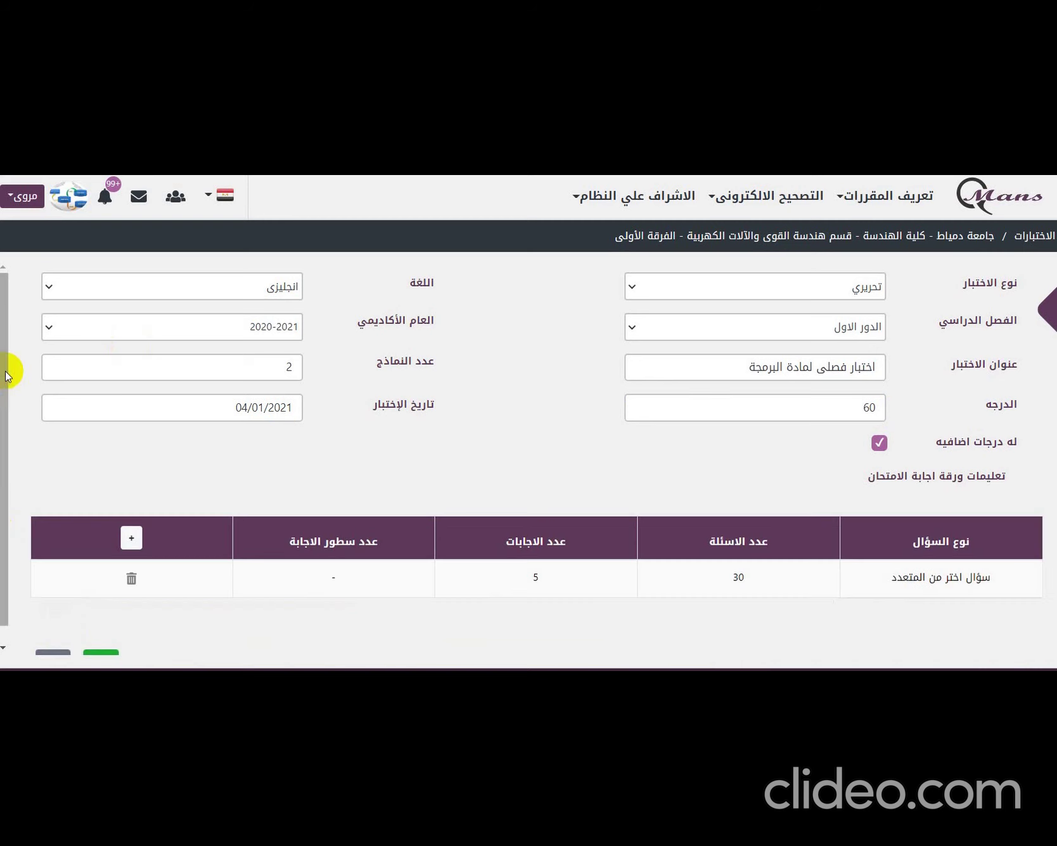
left_click_drag(13, 366, 13, 461)
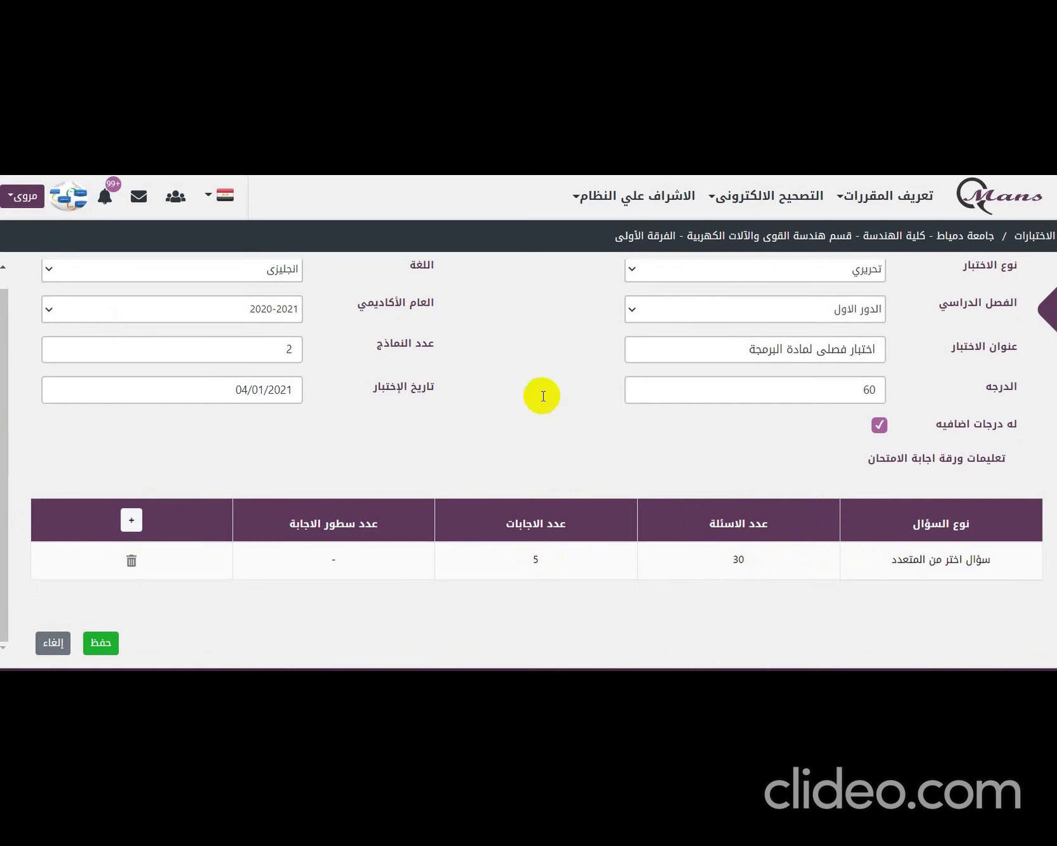
- Add a true/false (سؤال صح ام خطأ) group of 30 questions to the table
left_click(131, 520)
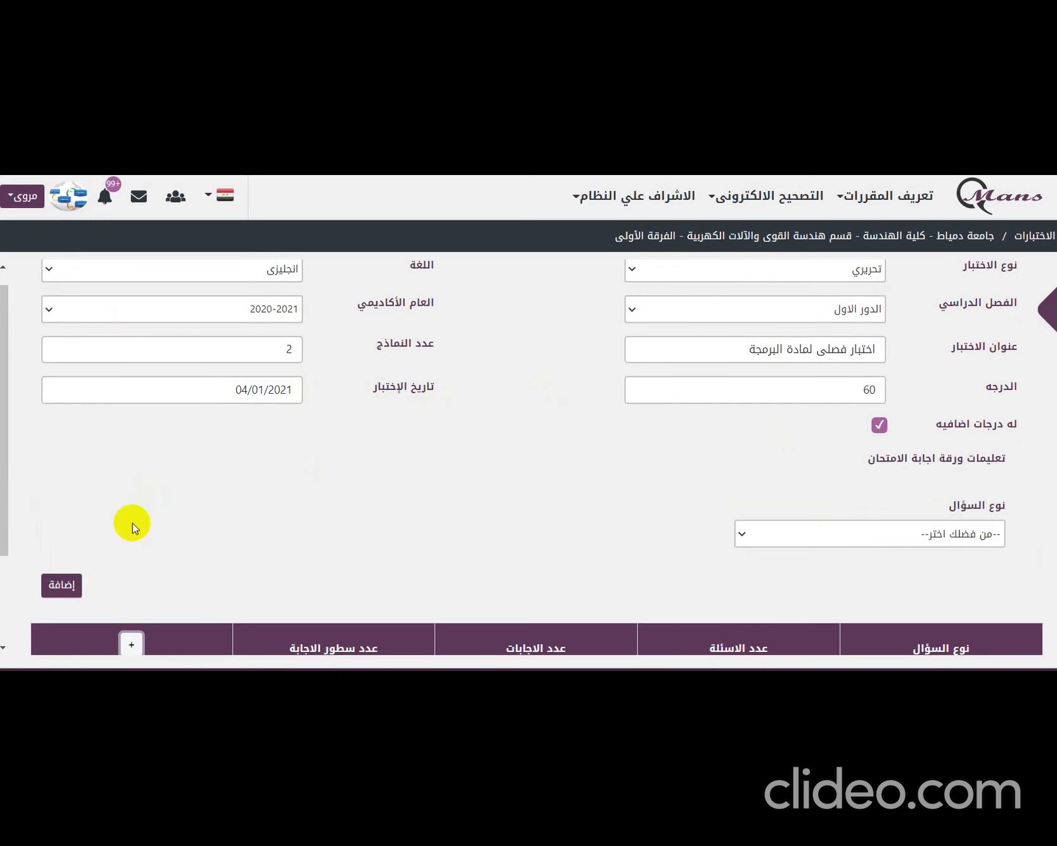
left_click(854, 535)
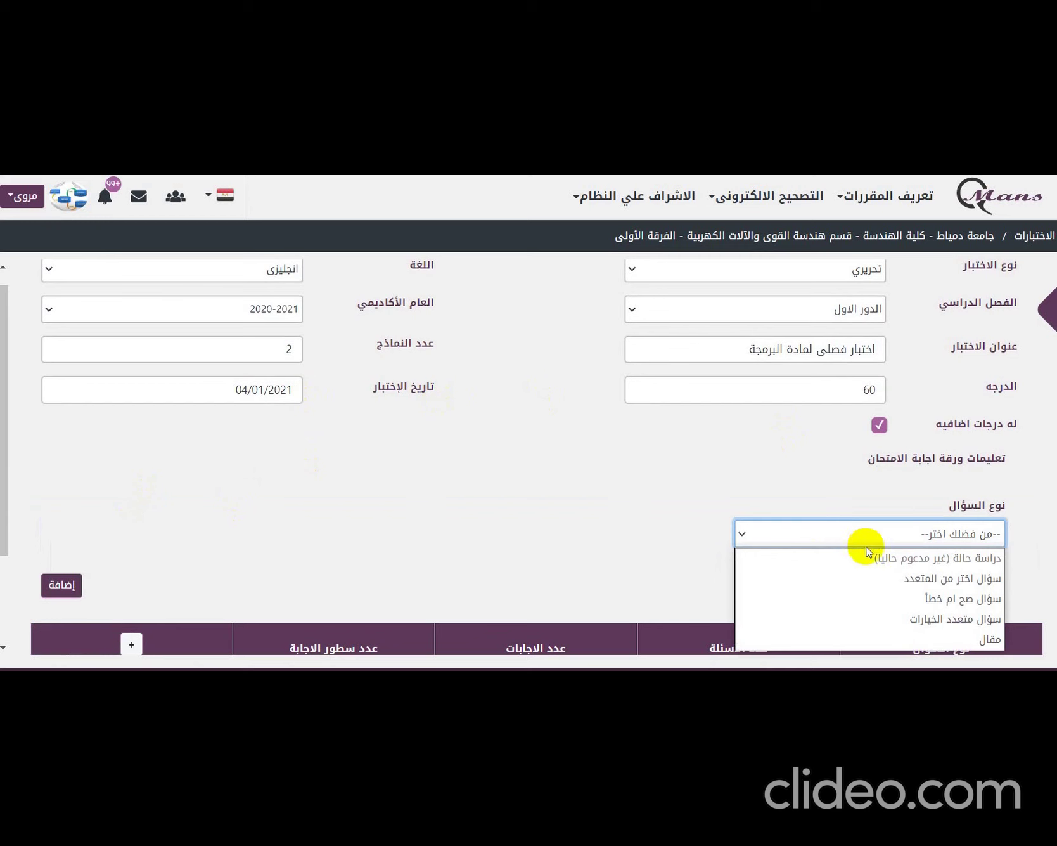
left_click(908, 598)
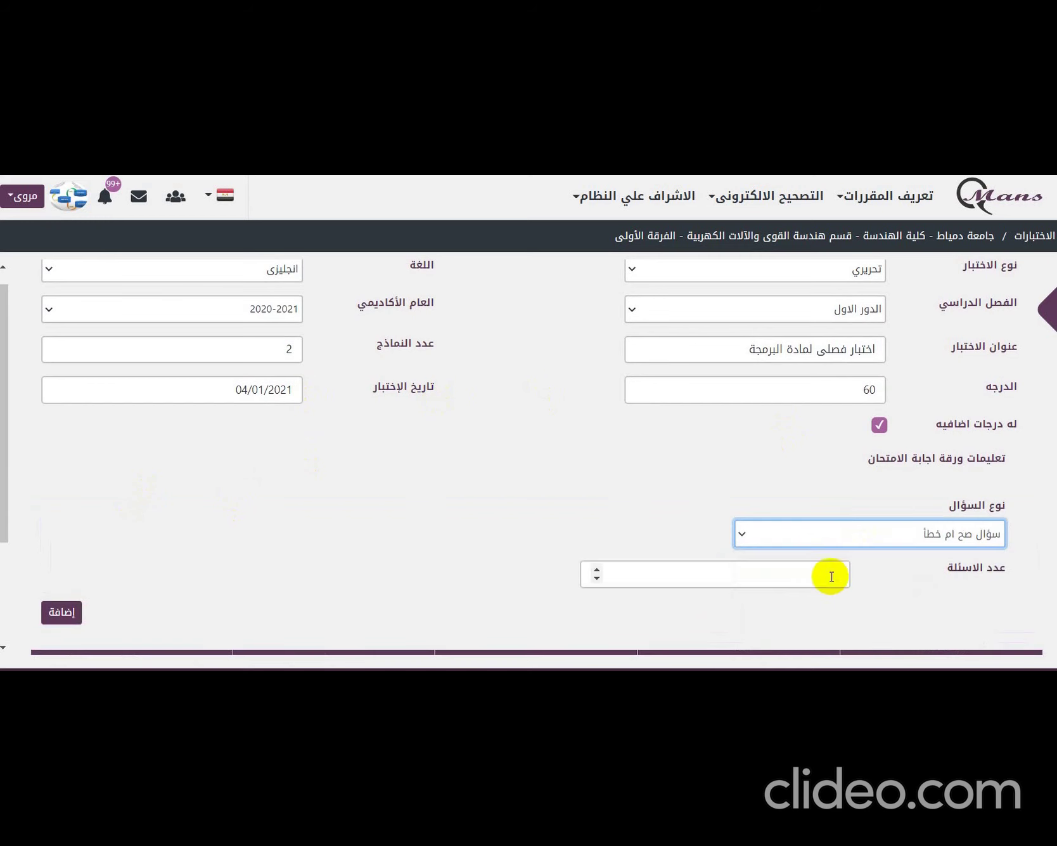
left_click(794, 582)
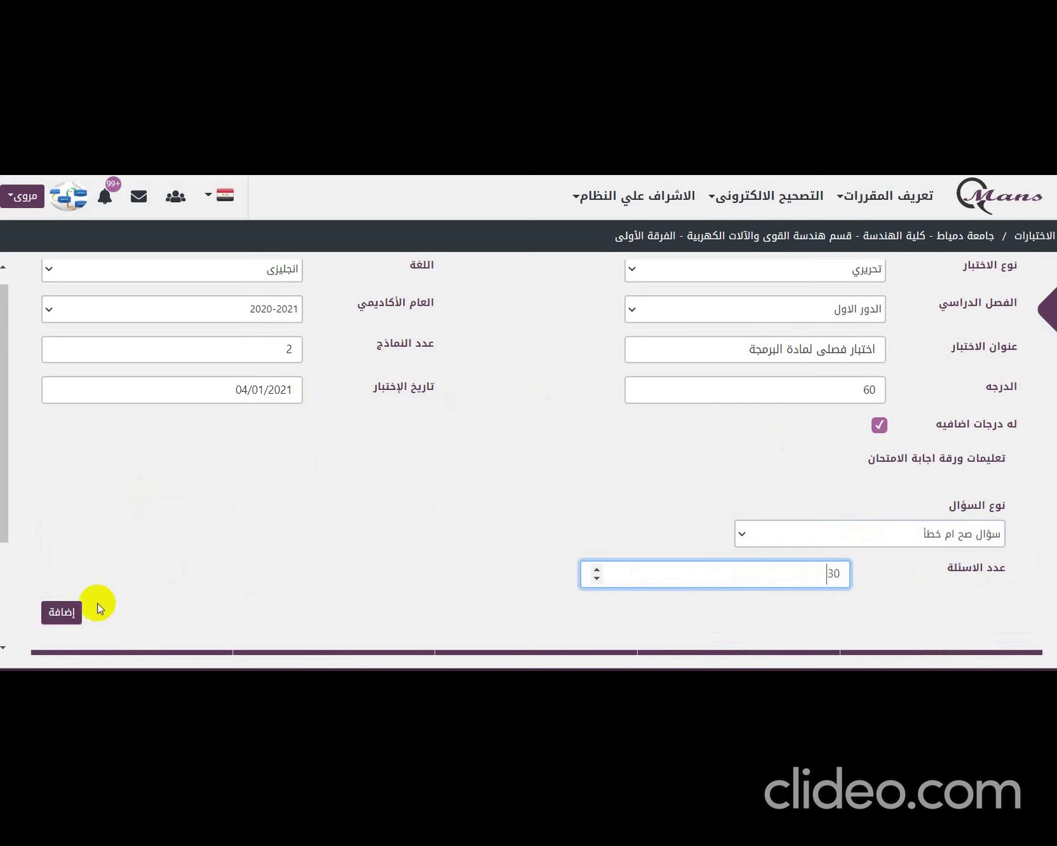
left_click(75, 612)
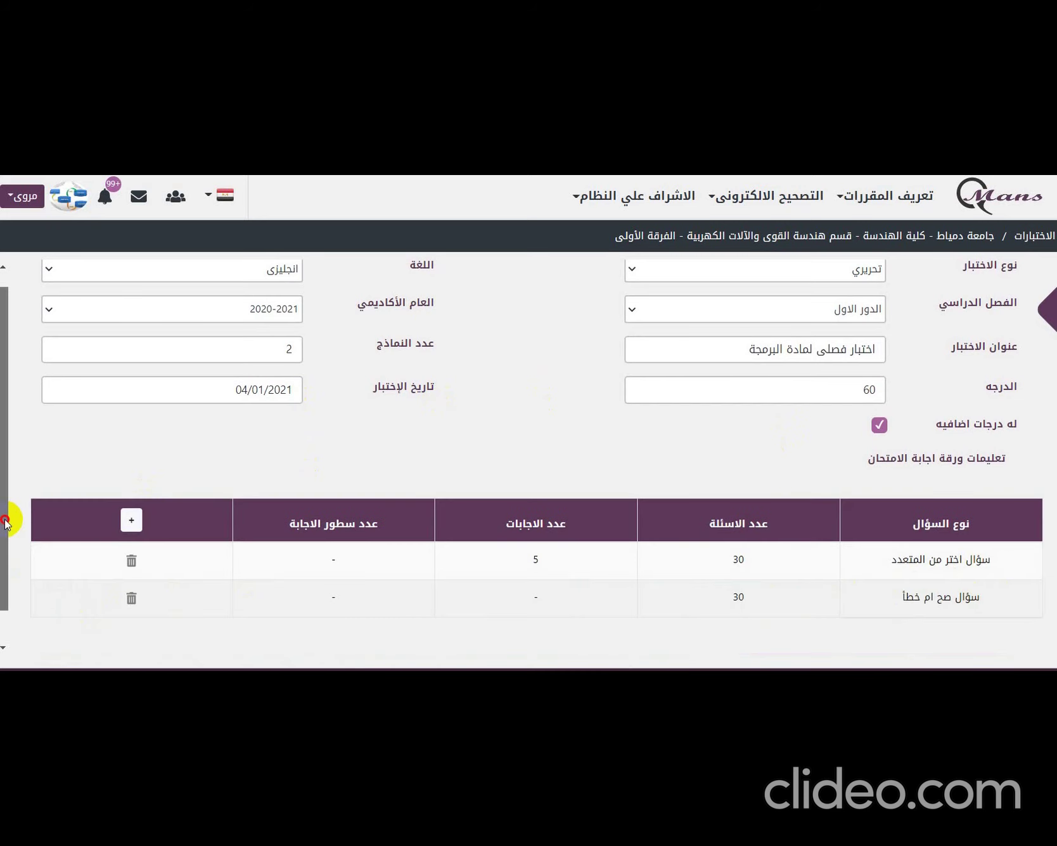
scroll(5, 521, "down", 1)
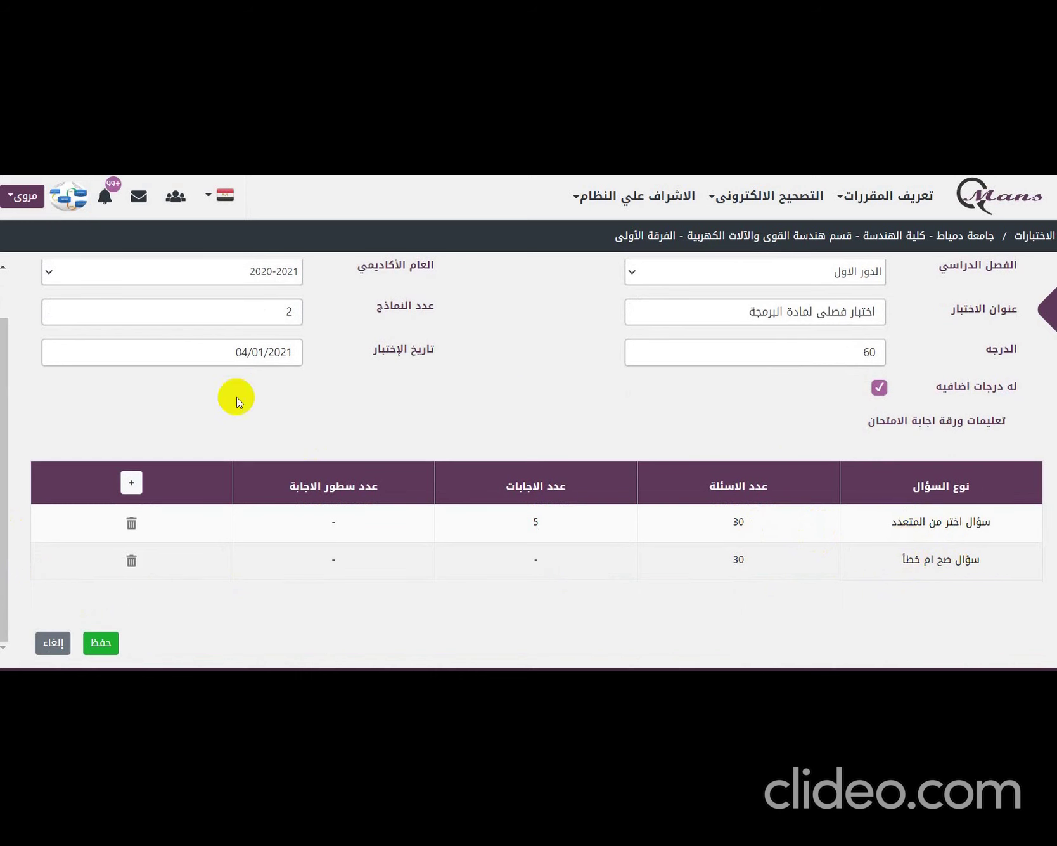
- Add an essay (مقال) question with 5 answer lines drawn on the sheet
left_click(132, 483)
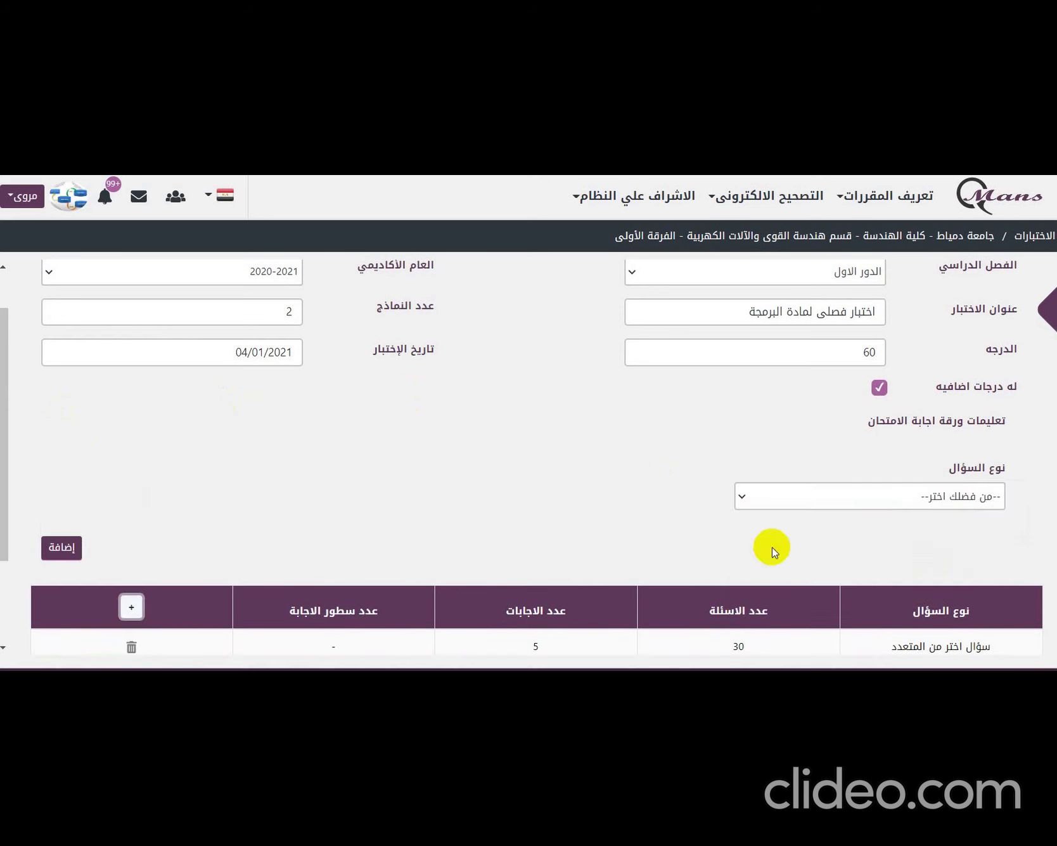
left_click(826, 492)
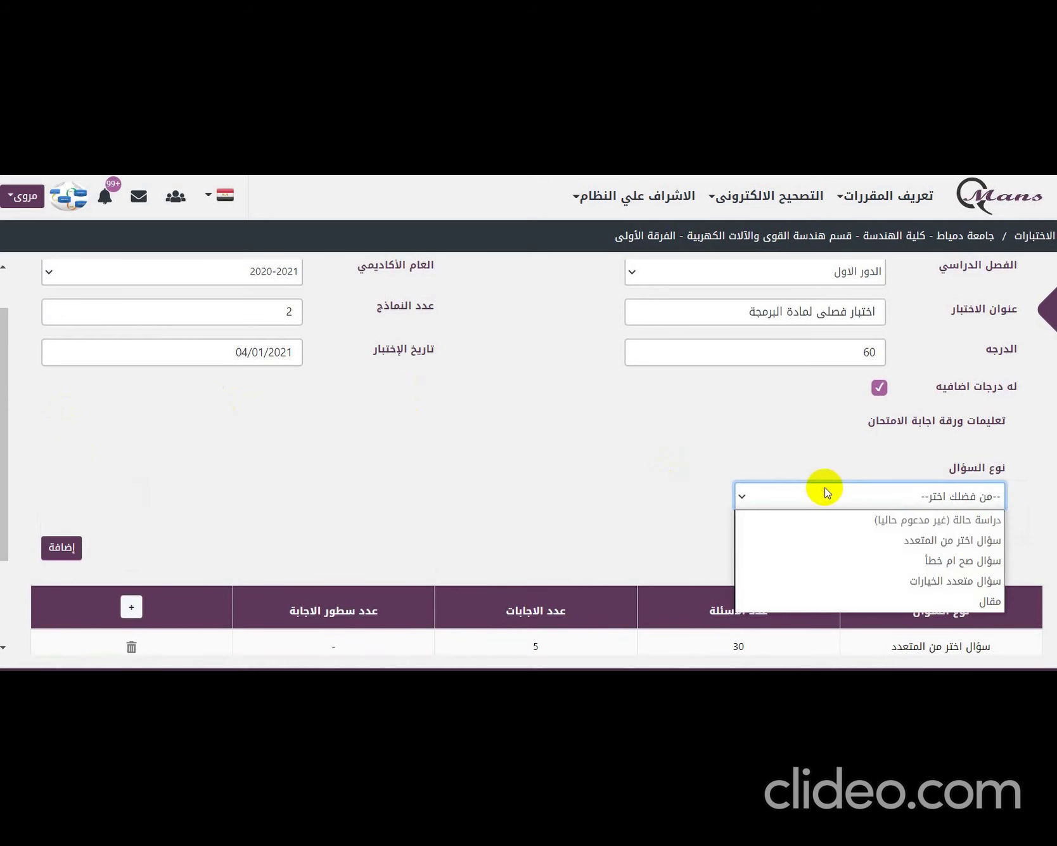
left_click(912, 601)
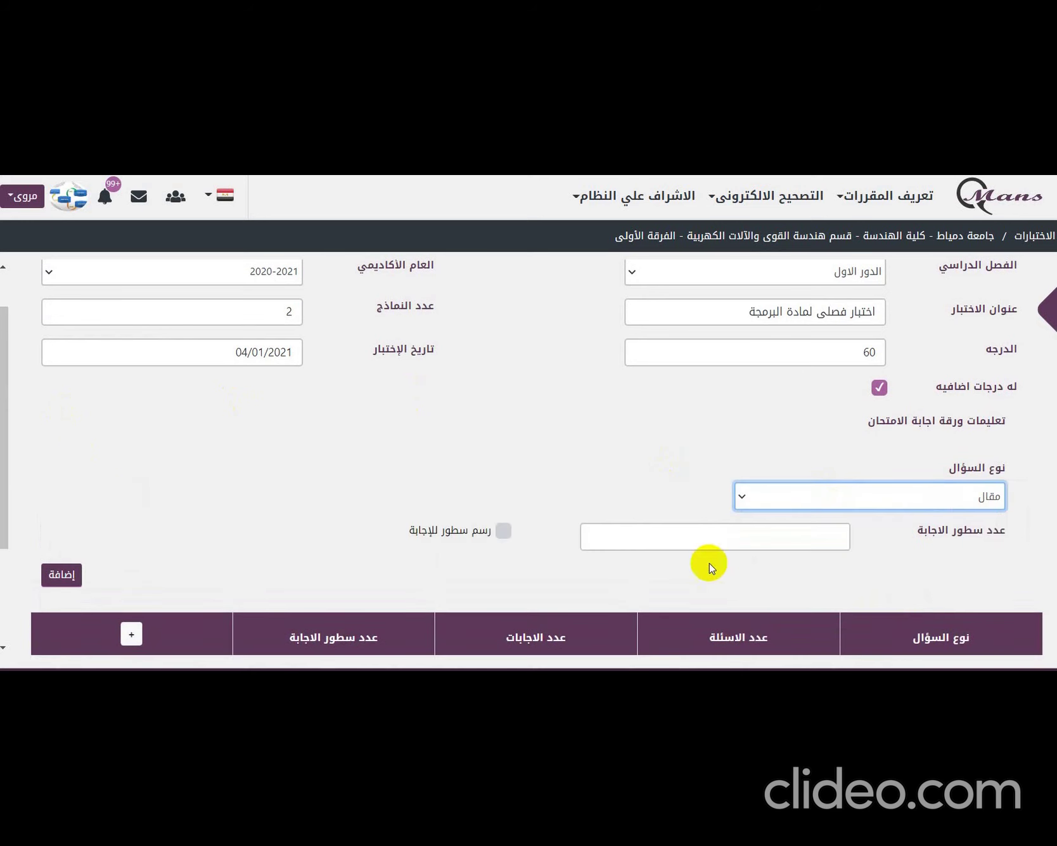
left_click(726, 529)
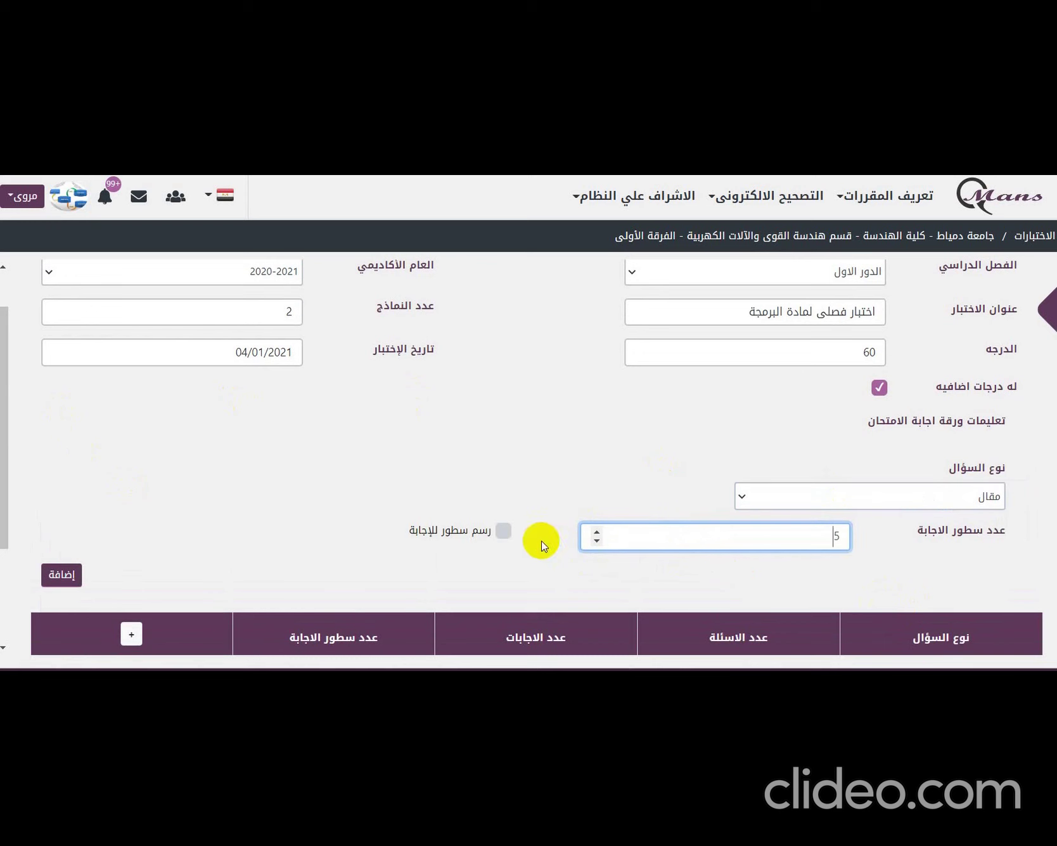
left_click(502, 532)
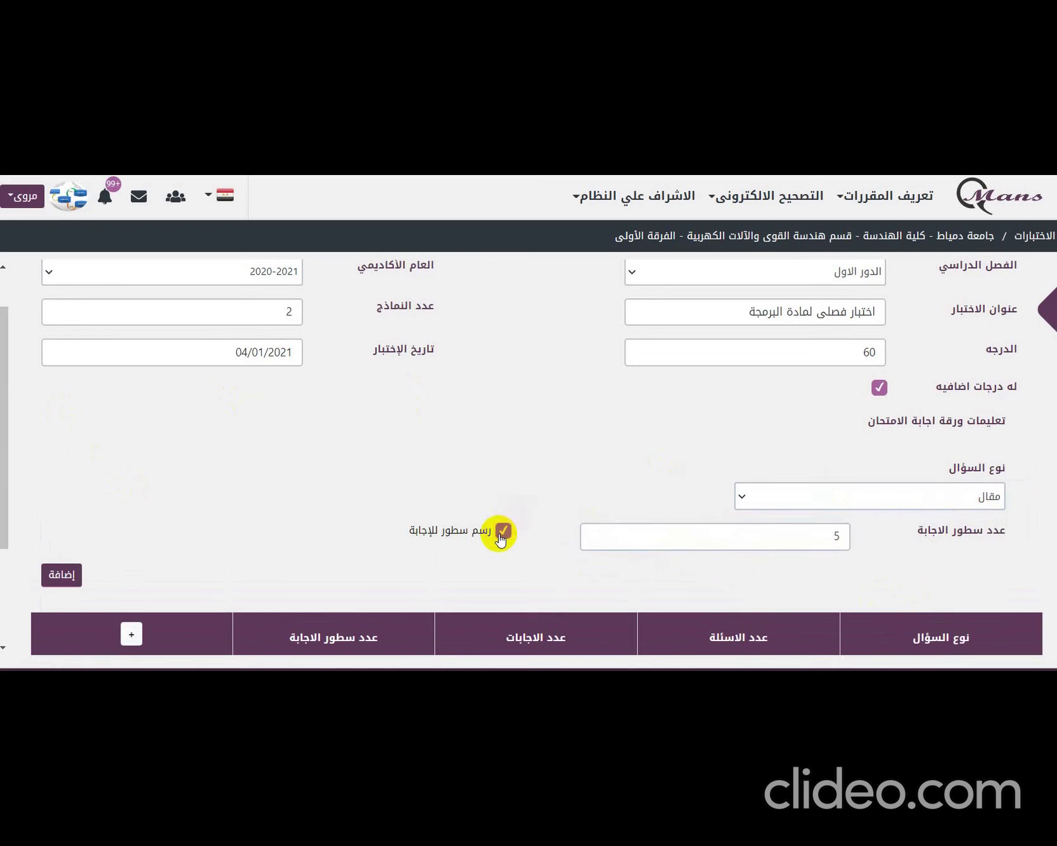
left_click(68, 580)
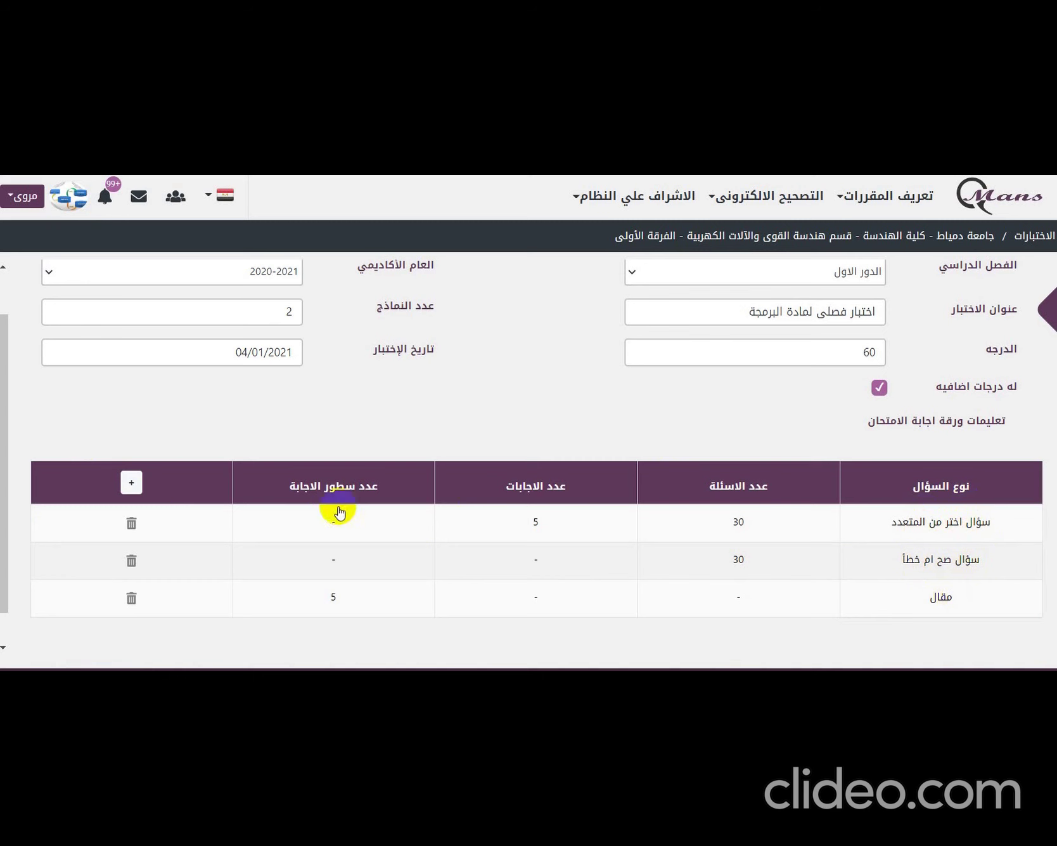
left_click_drag(7, 501, 7, 533)
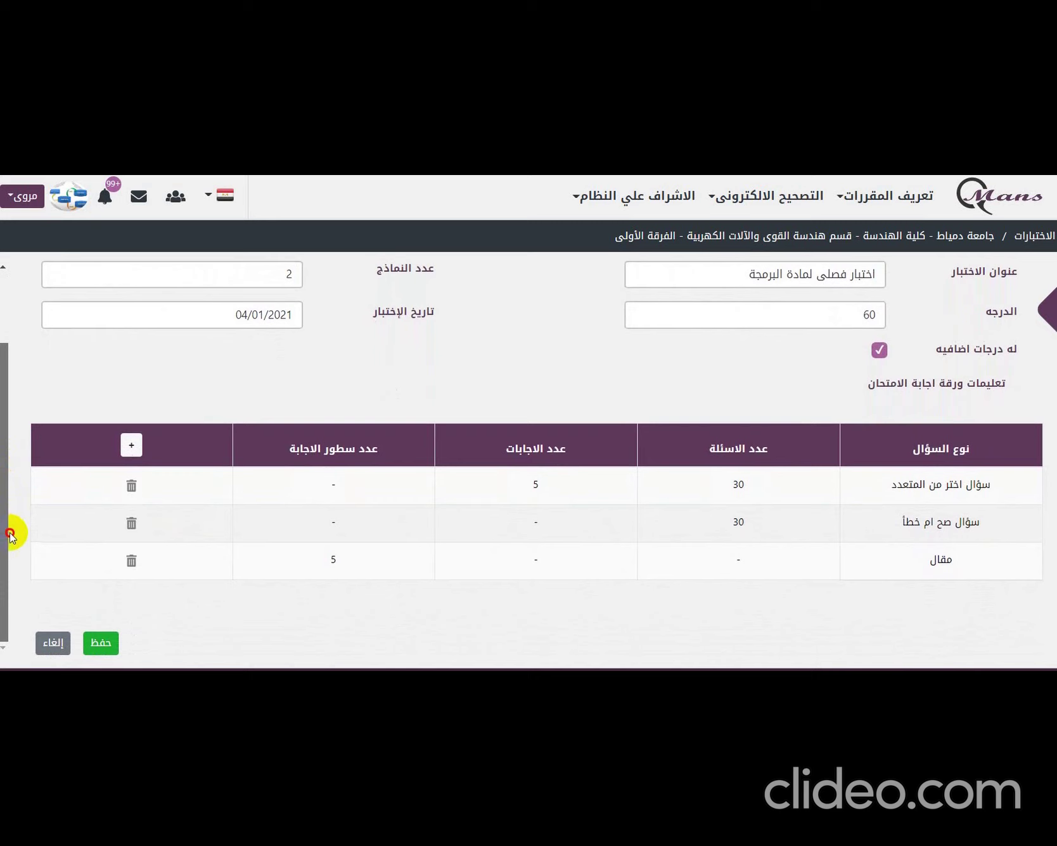
- Save the exam, then pull all 154 students from student affairs into the exam's student data
left_click(102, 648)
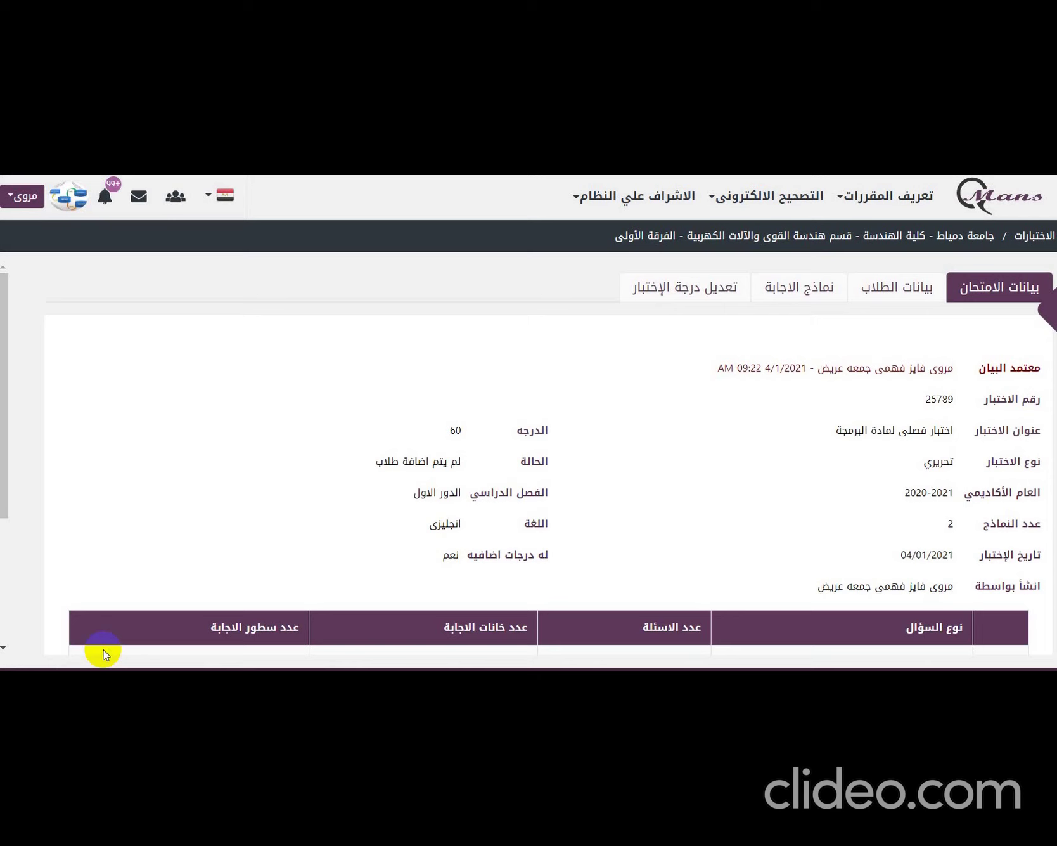
left_click(895, 295)
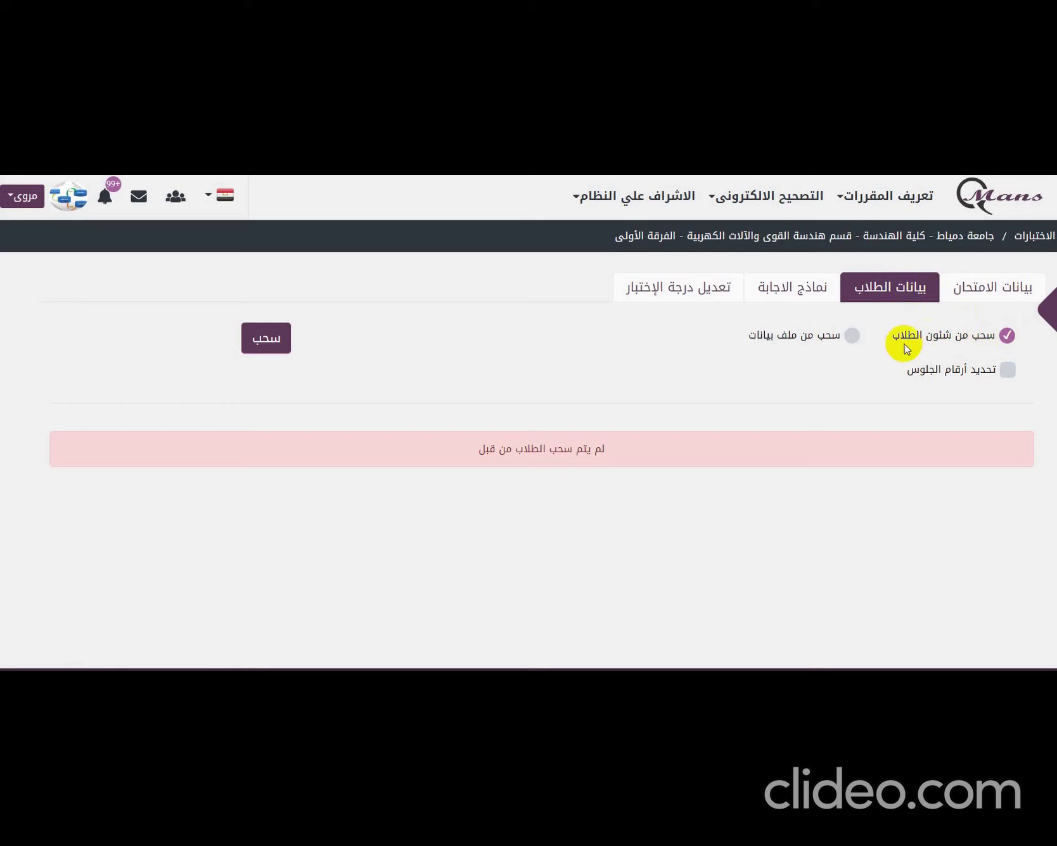
left_click(266, 350)
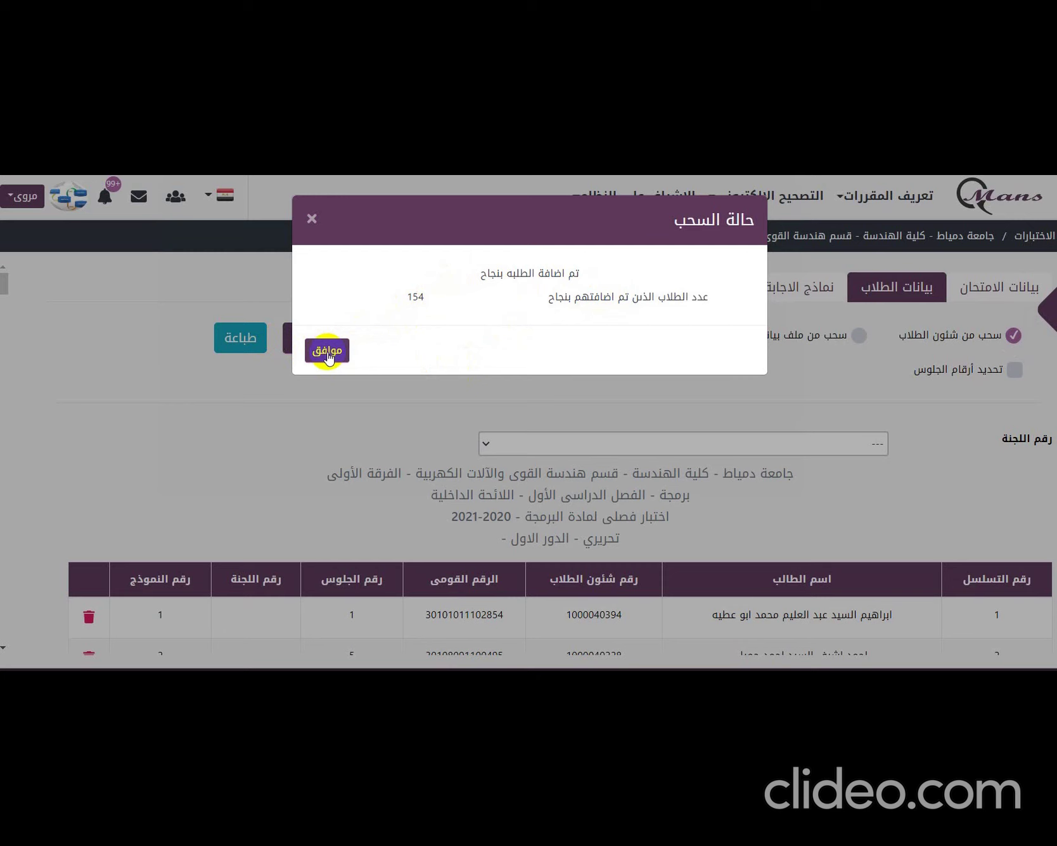
left_click(327, 351)
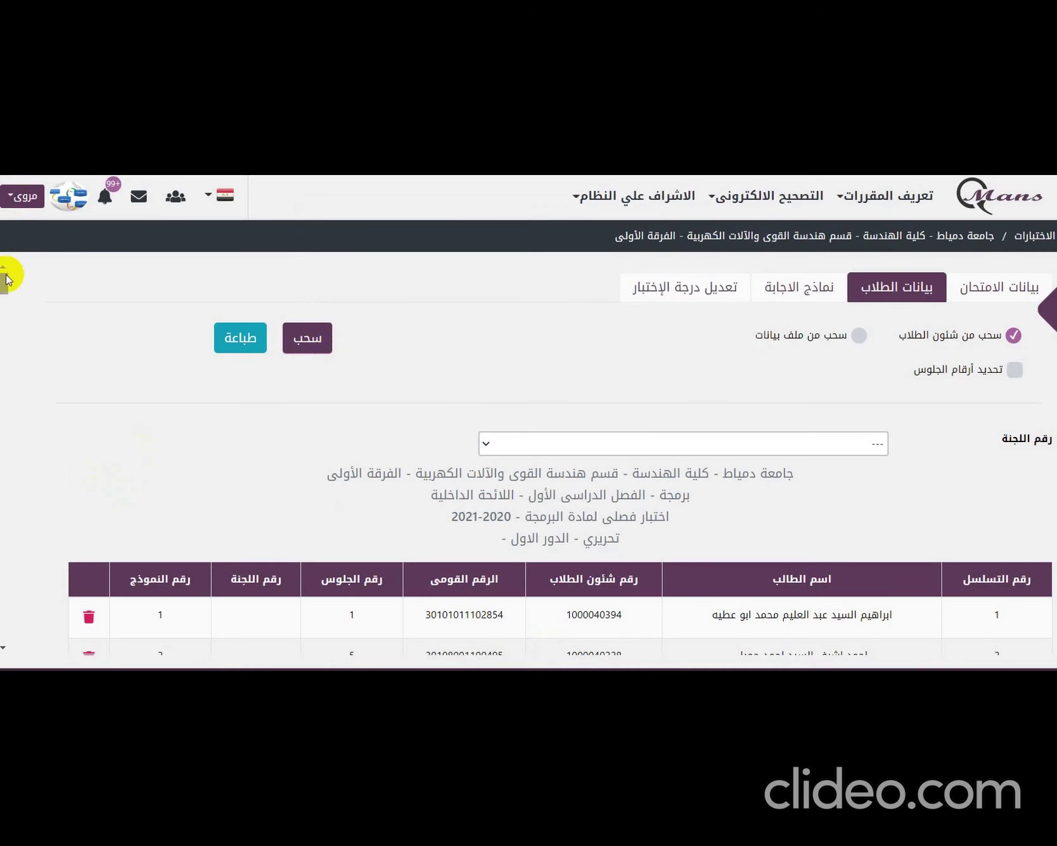
mouse_move(5, 278)
left_mouse_down()
mouse_move(9, 346)
mouse_move(13, 267)
left_mouse_up()
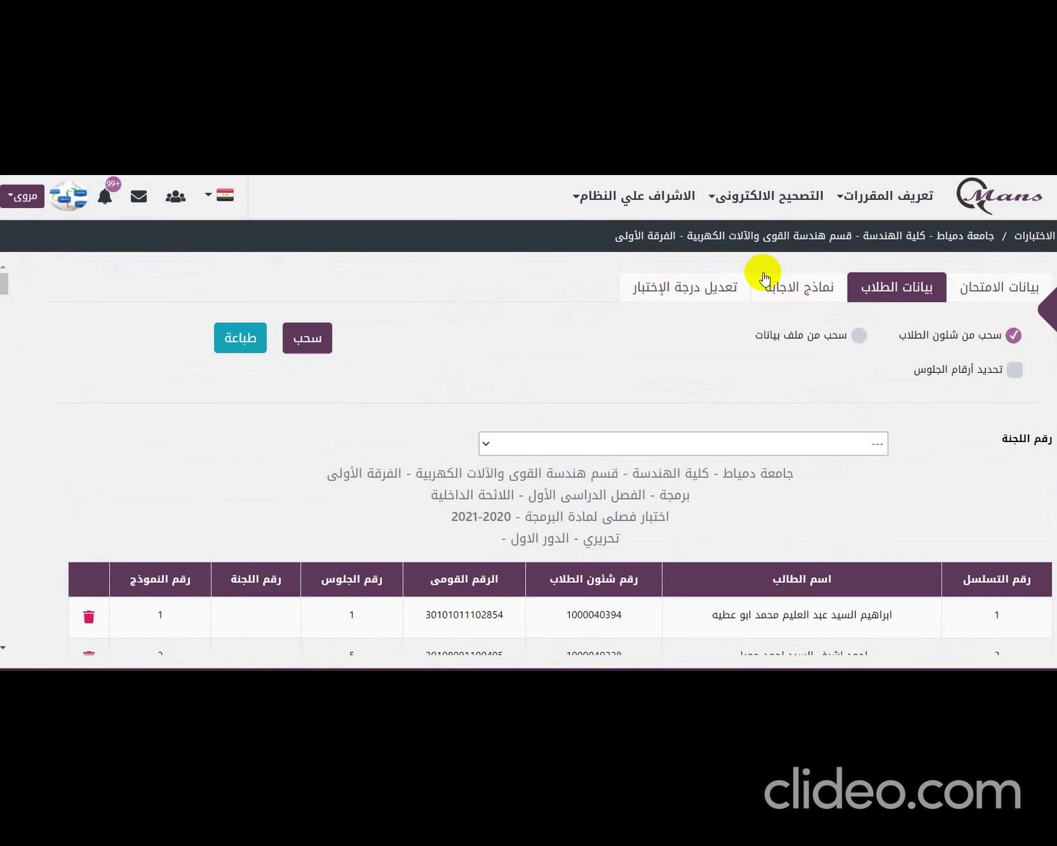
- Attempt saving model 1's answer key with all grades at 0 and dismiss the total-grade mismatch error
left_click(771, 277)
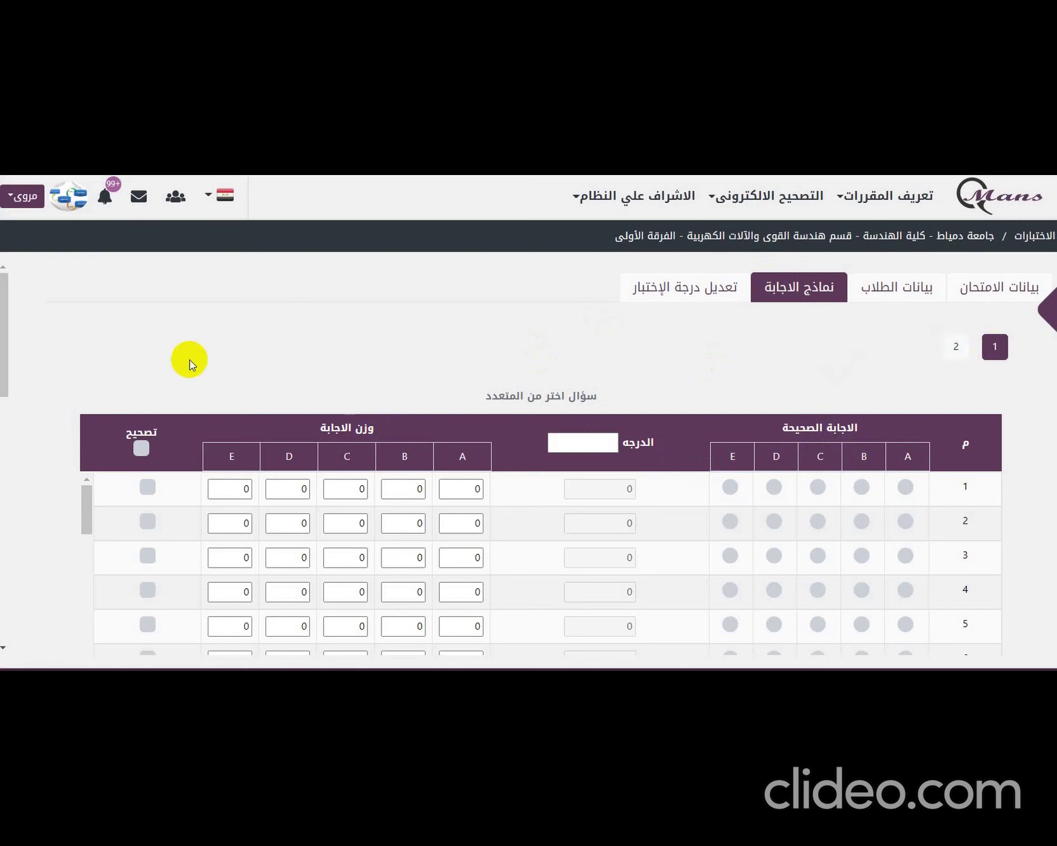
left_click_drag(10, 300, 31, 323)
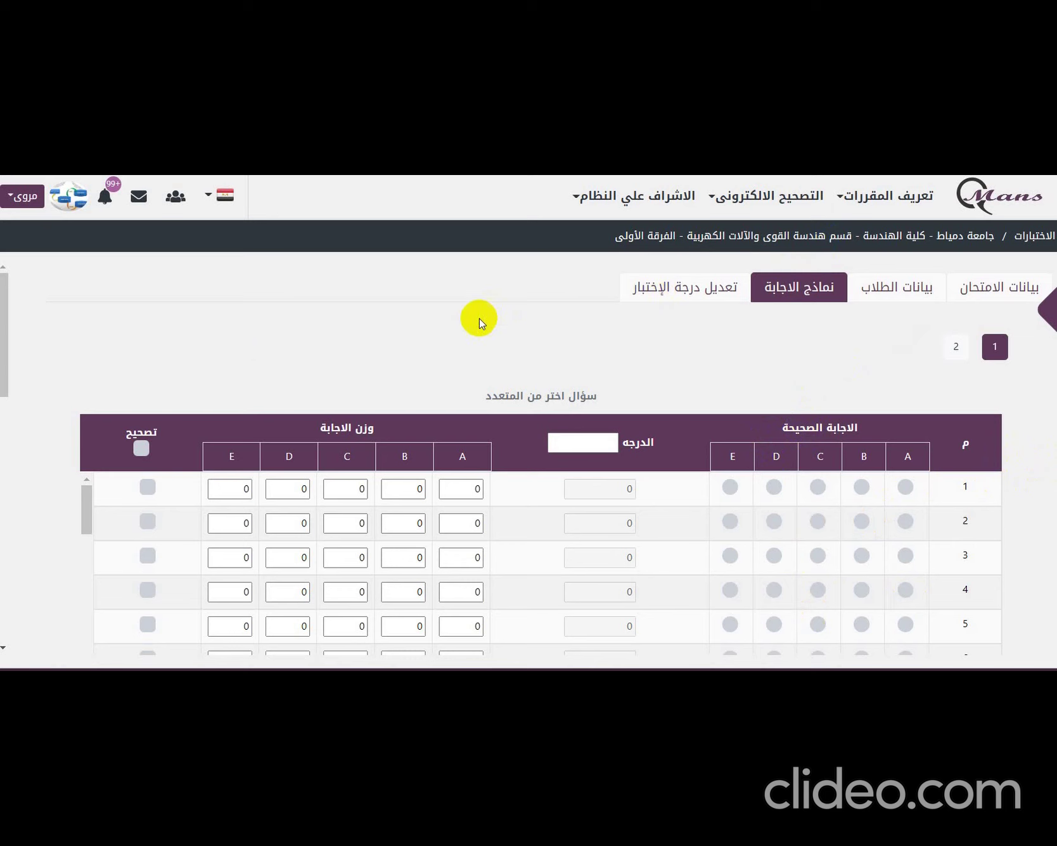
left_click_drag(7, 331, 8, 577)
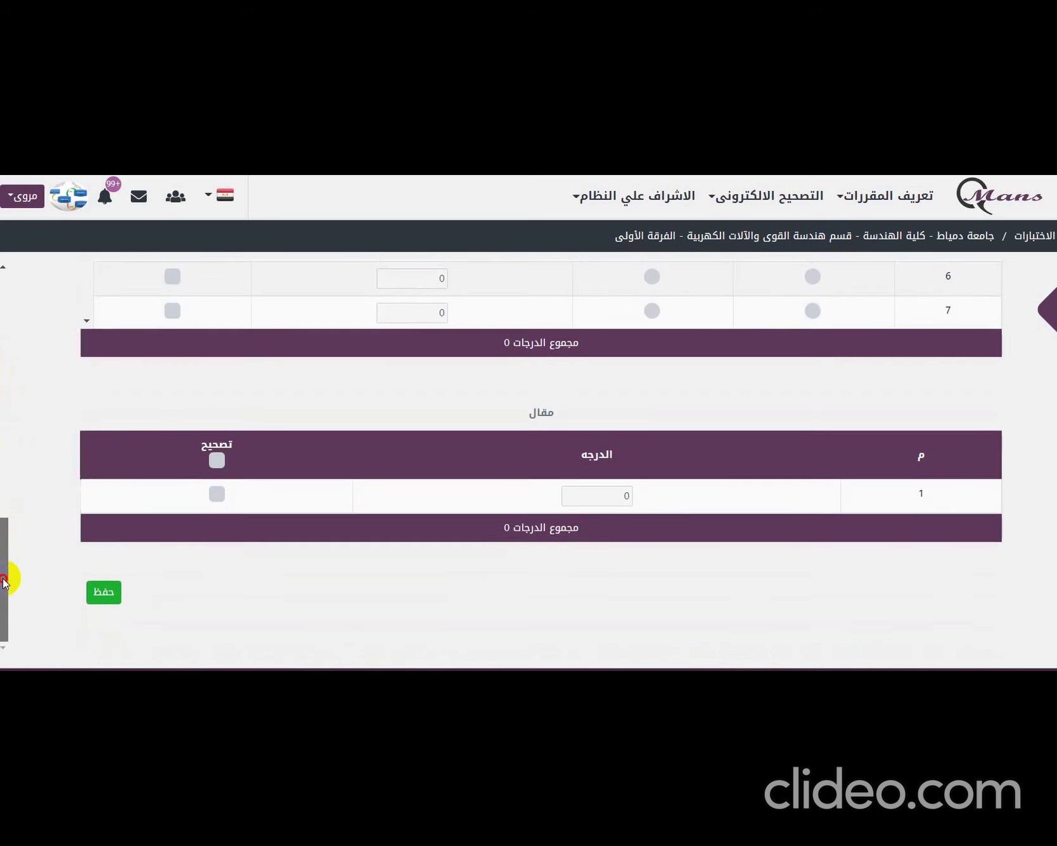
left_click(109, 593)
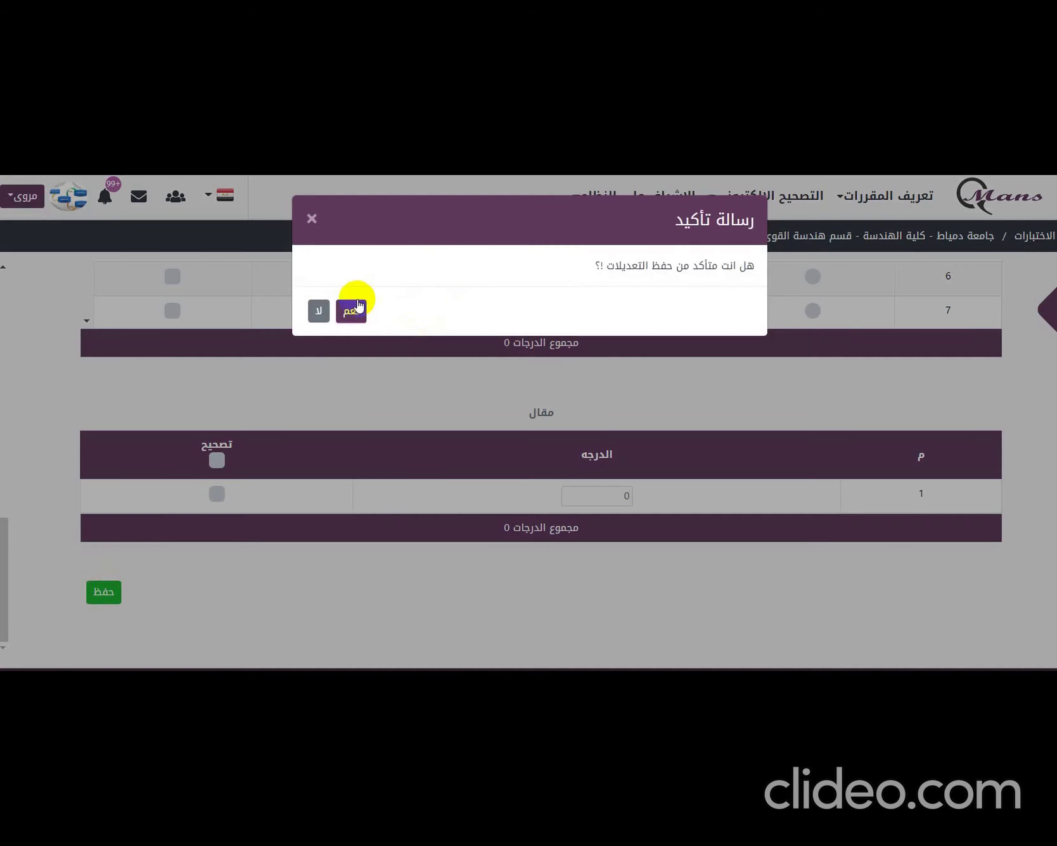
left_click(350, 306)
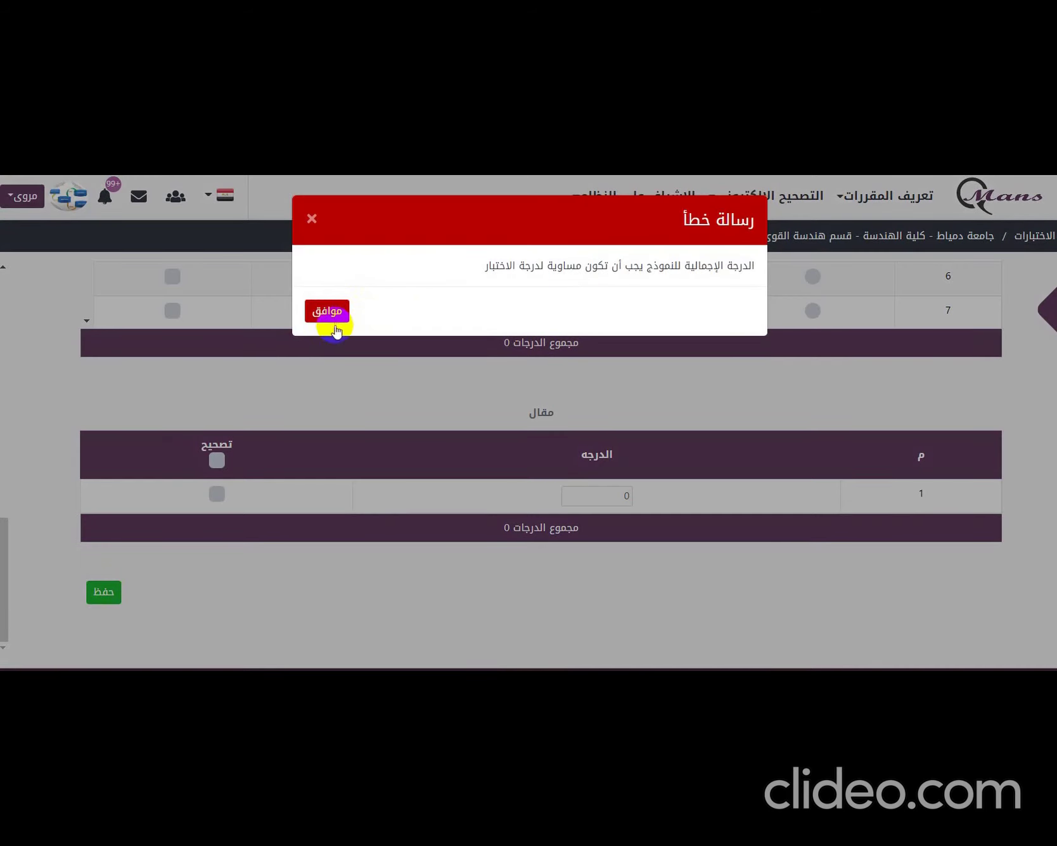
left_click(342, 310)
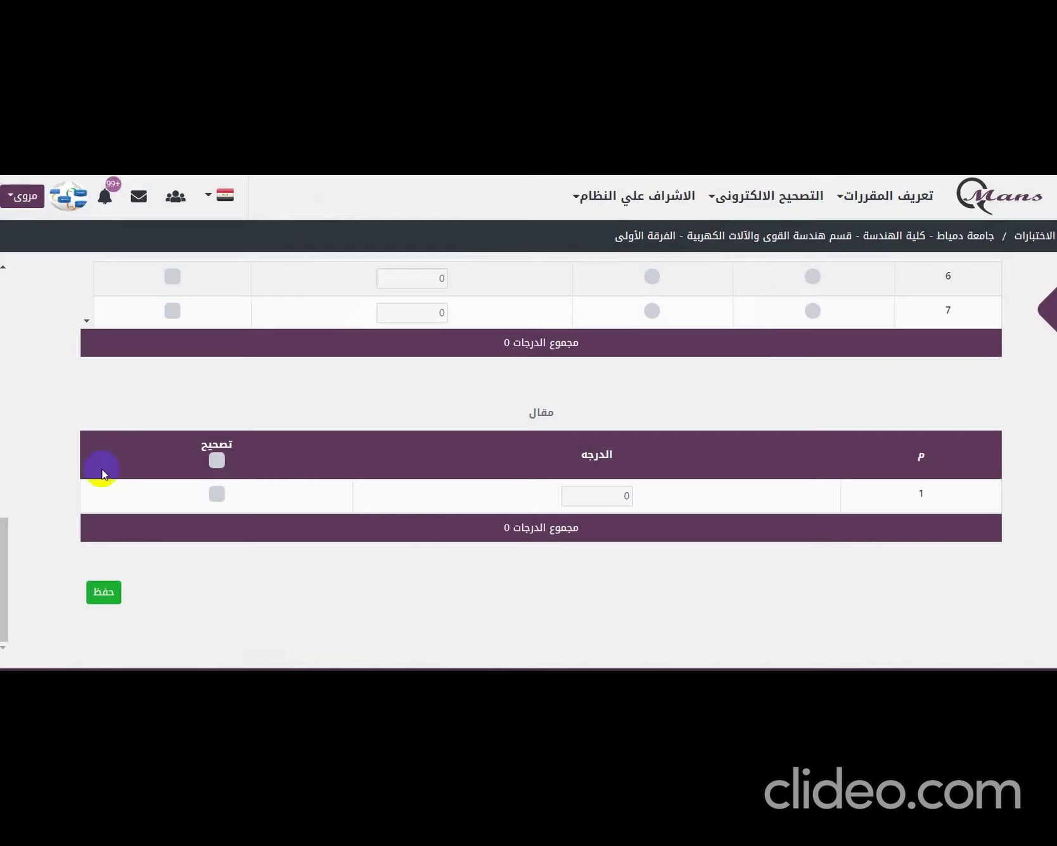
left_click(4, 558)
left_click_drag(4, 558, 73, 295)
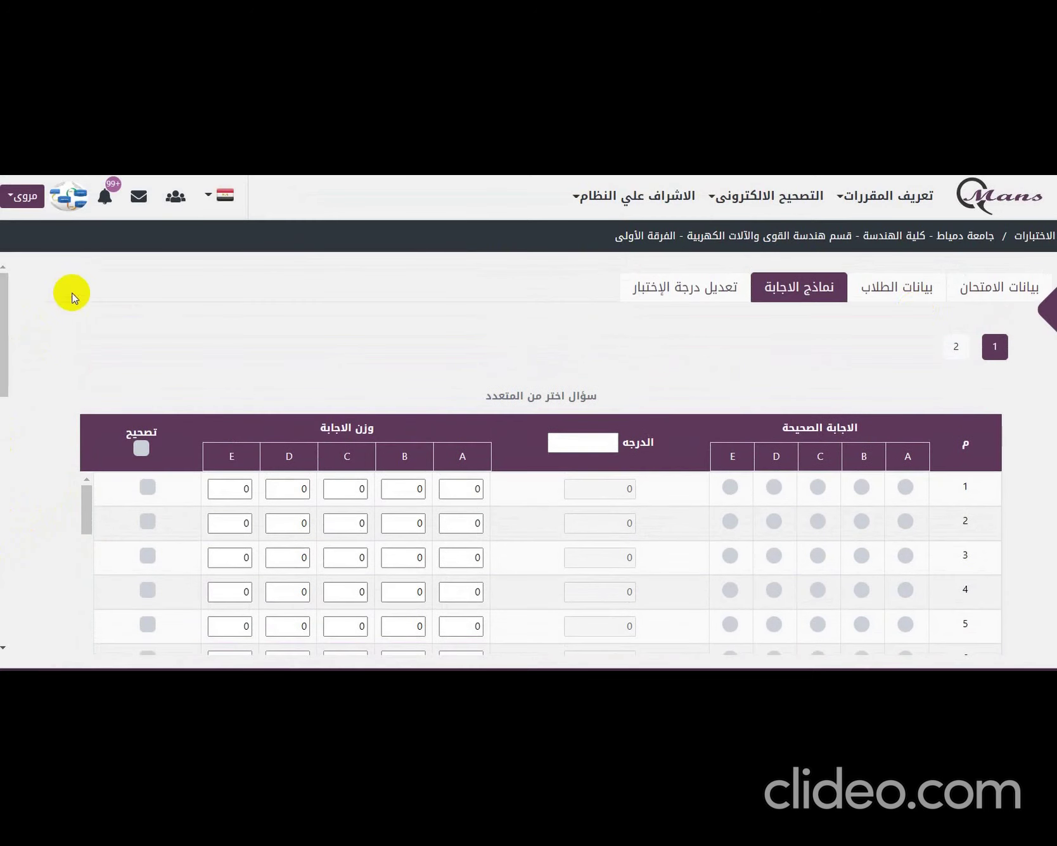
- Close the exam from its exam details tab and confirm, locking further edits
left_click(992, 281)
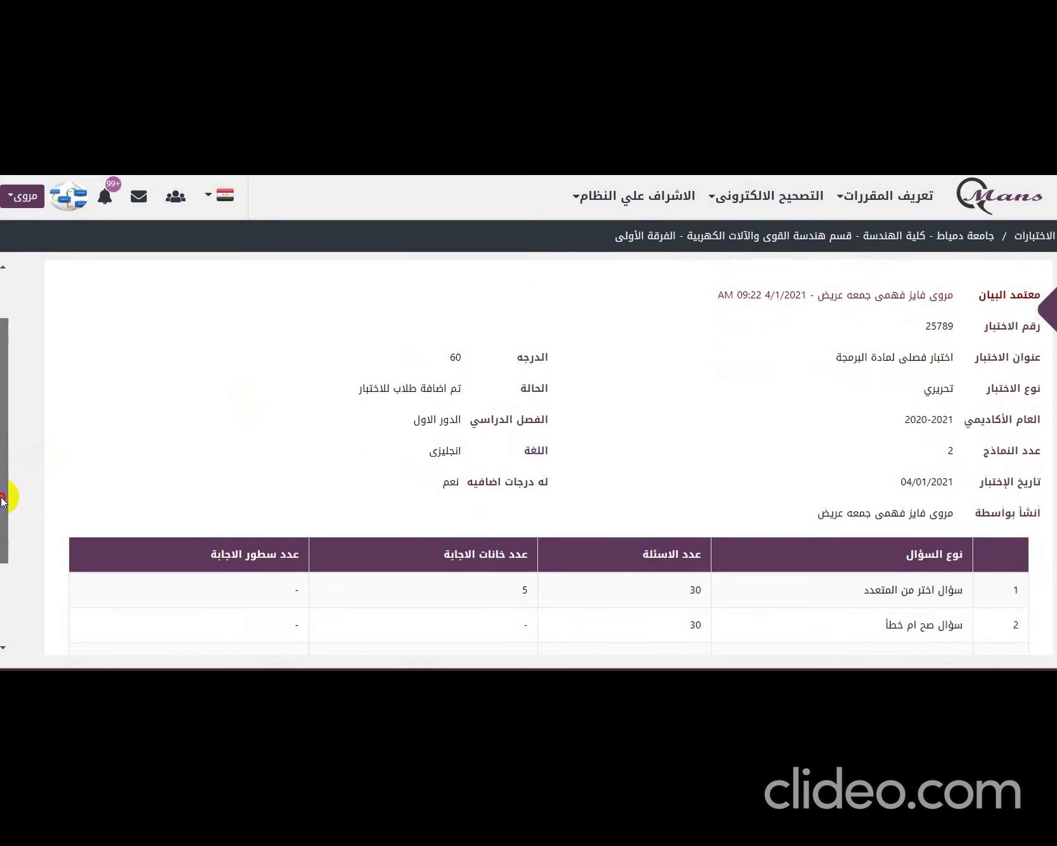
left_click_drag(10, 447, 8, 585)
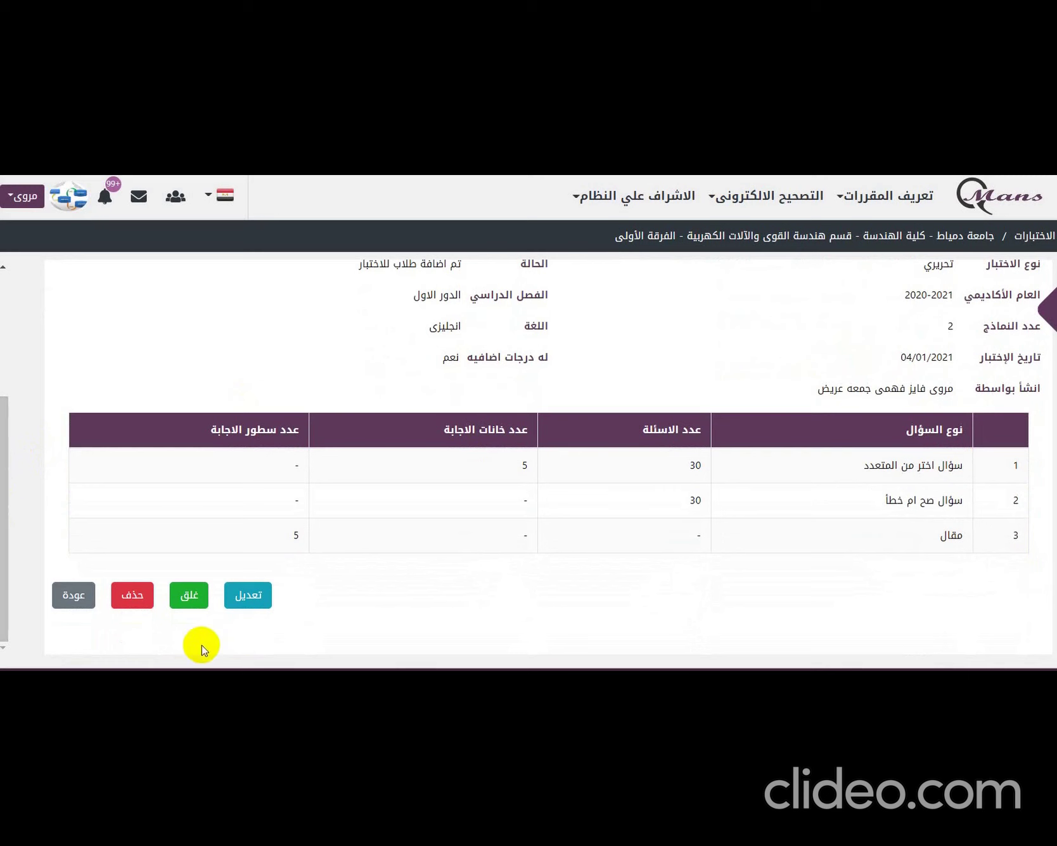
left_click(200, 598)
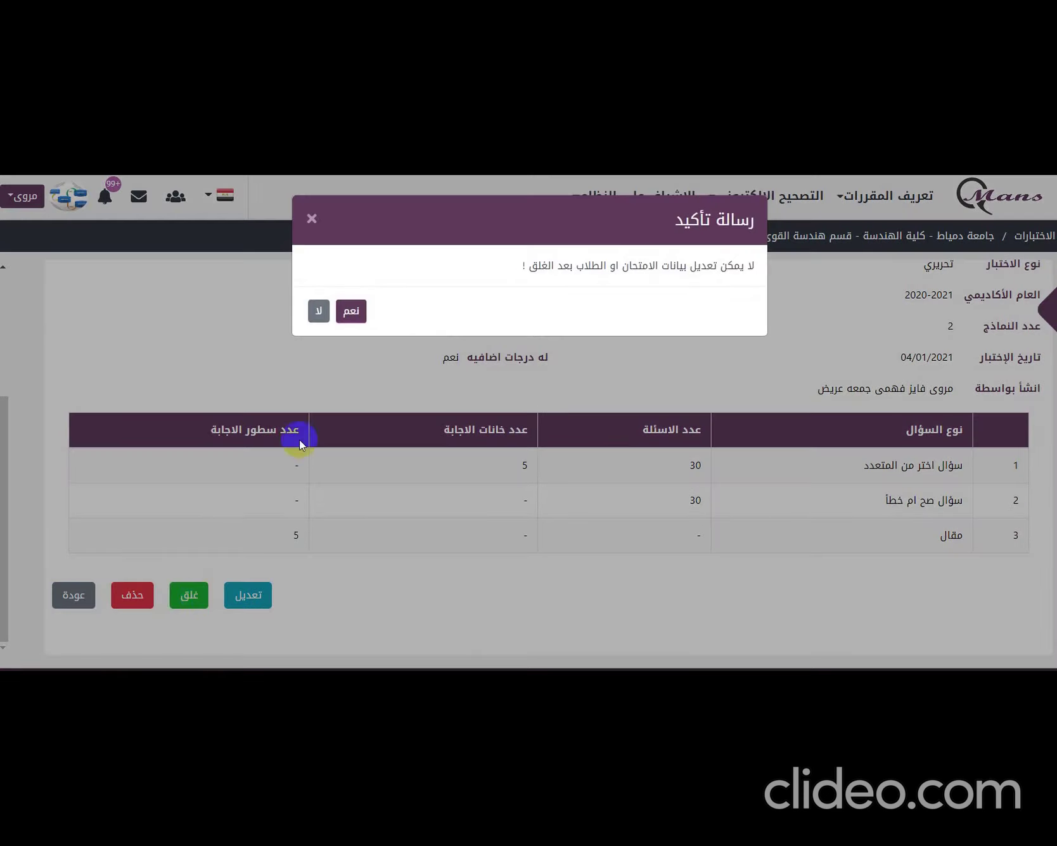
left_click(350, 310)
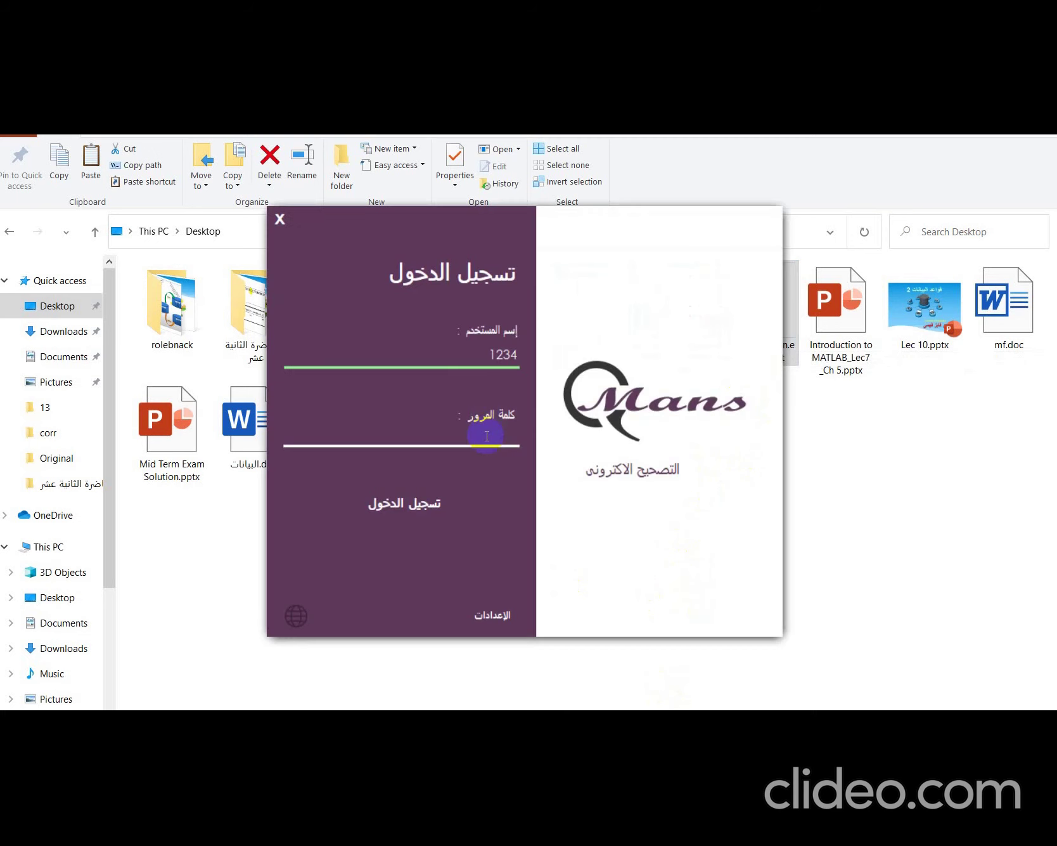
- Launch the ExamCorrection sign-in window and enter the account password
left_click(492, 433)
type("12345678")
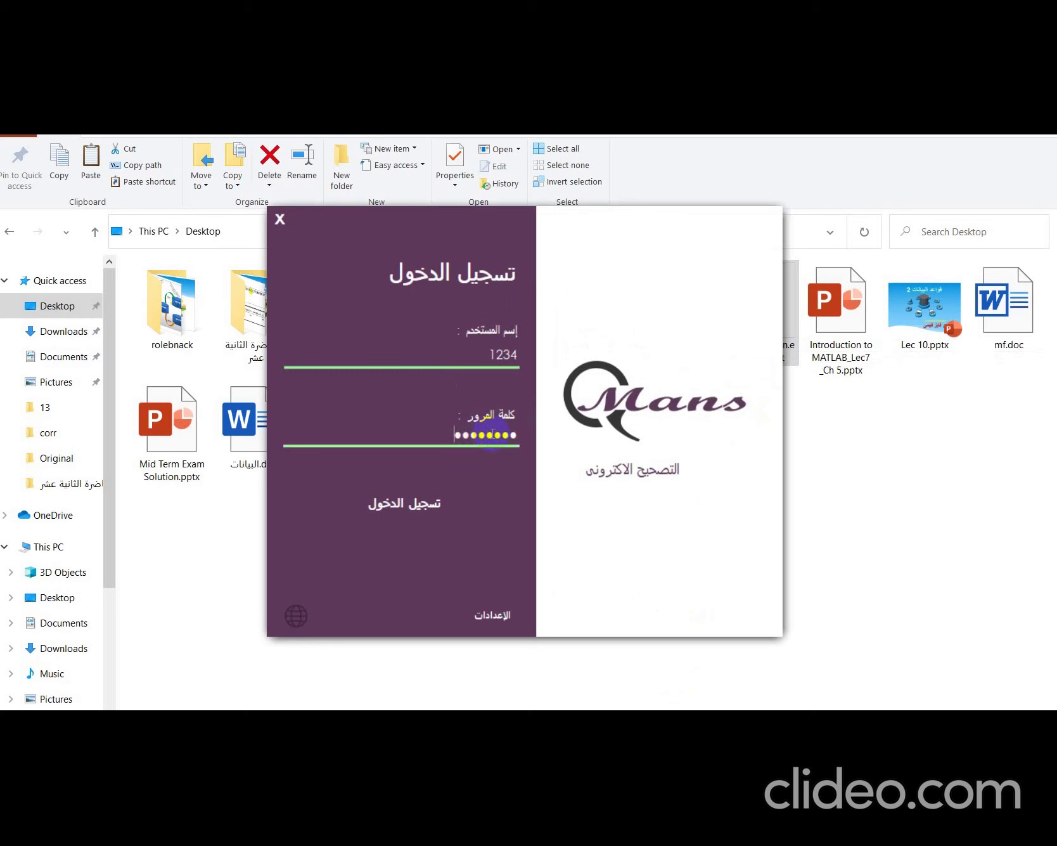